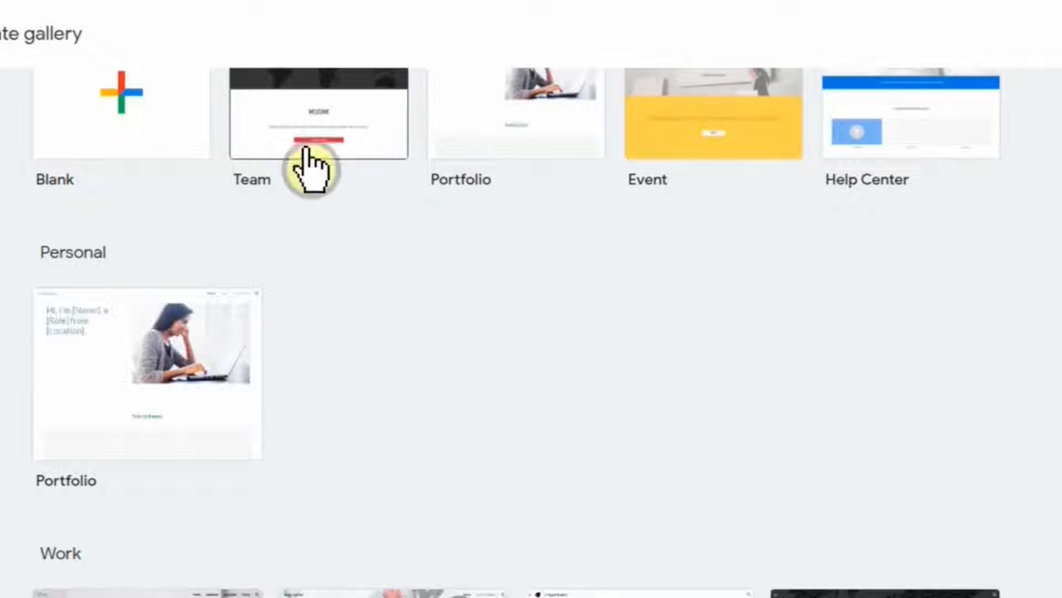
Browse the template gallery and start a new site from the Team template.
scroll(230, 161, "down", 6)
scroll(230, 180, "down", 7)
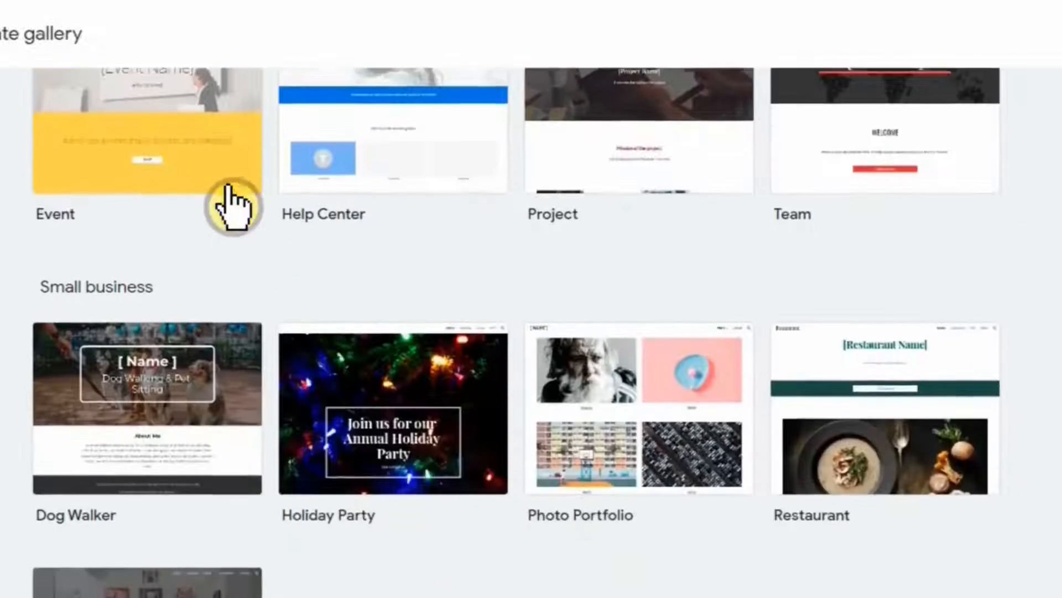
scroll(208, 336, "up", 6)
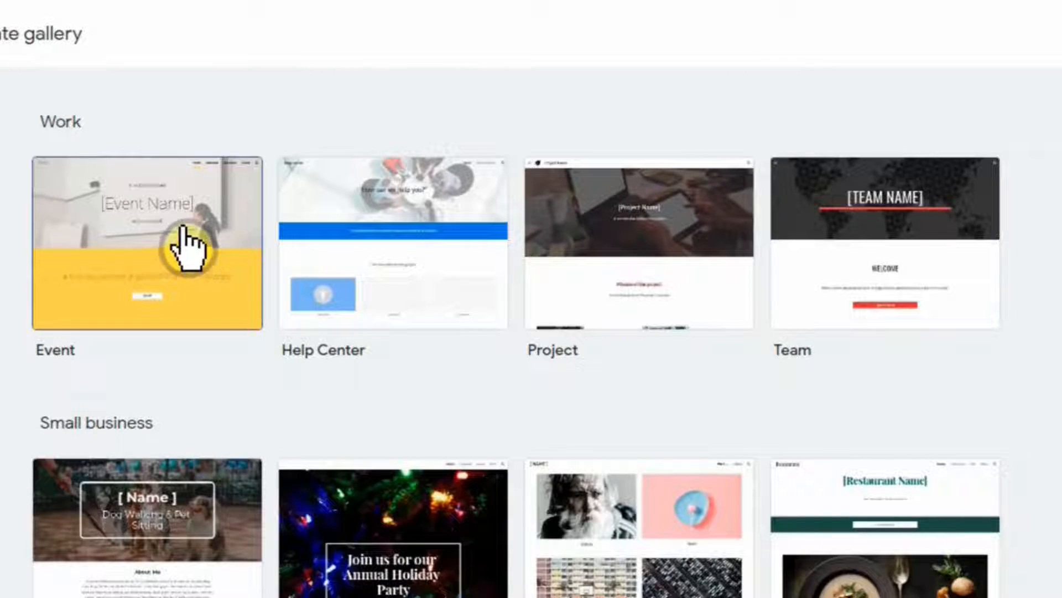
scroll(233, 222, "up", 6)
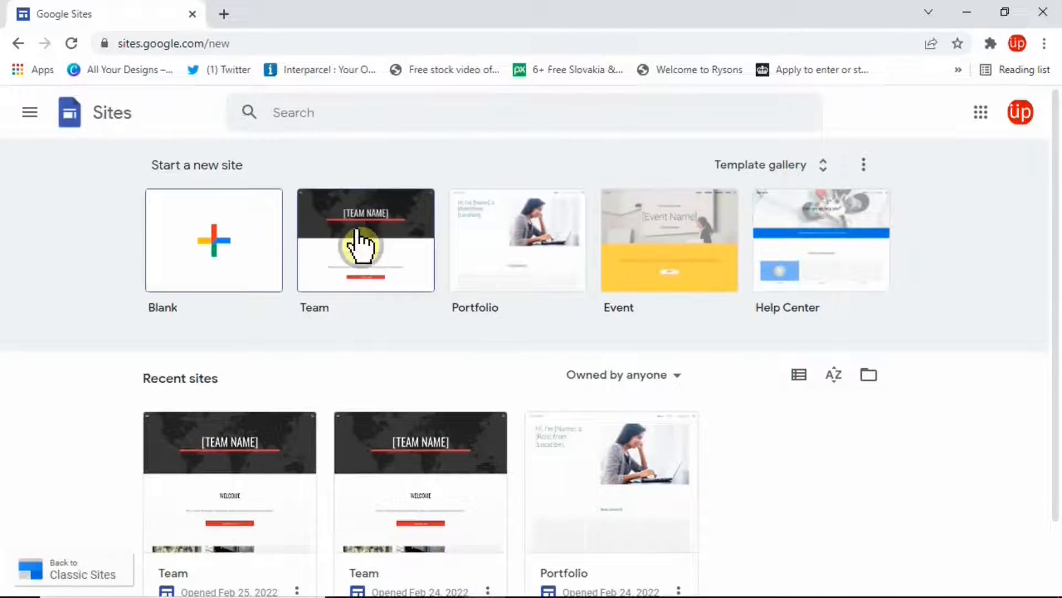
left_click(312, 203)
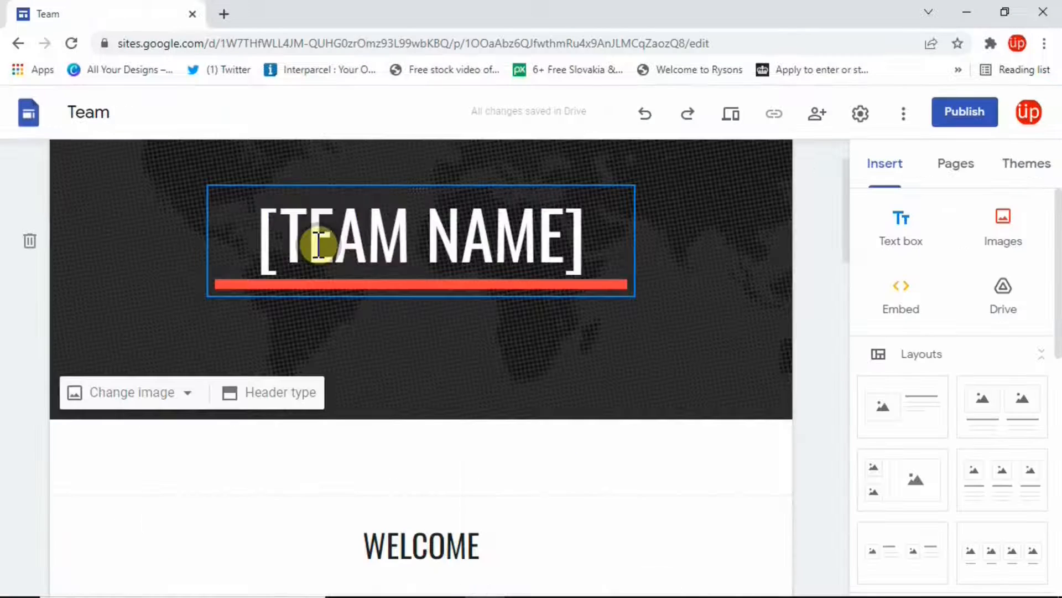
scroll(319, 243, "down", 2)
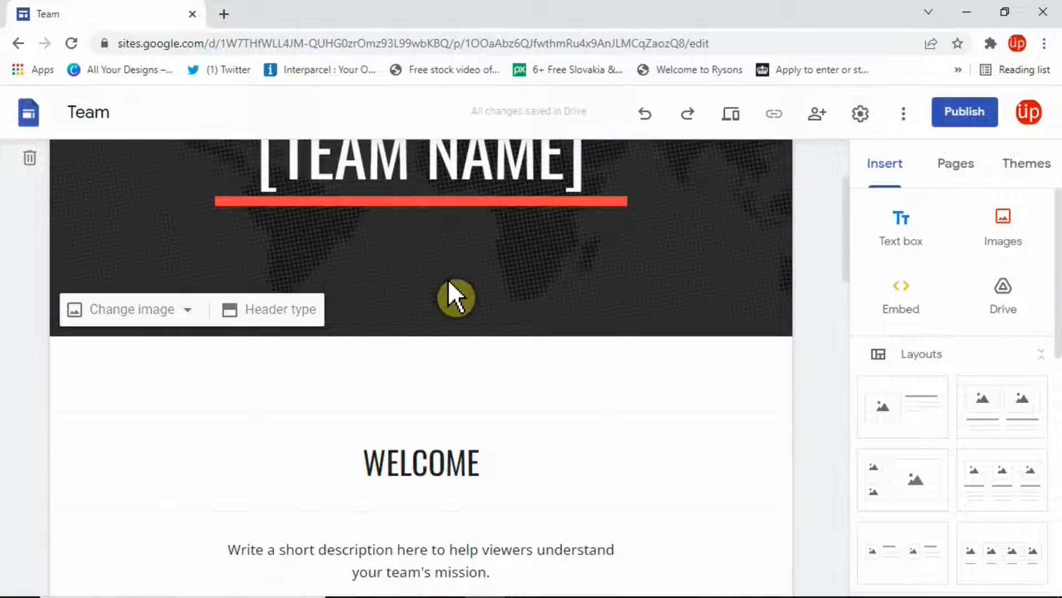
scroll(466, 271, "up", 2)
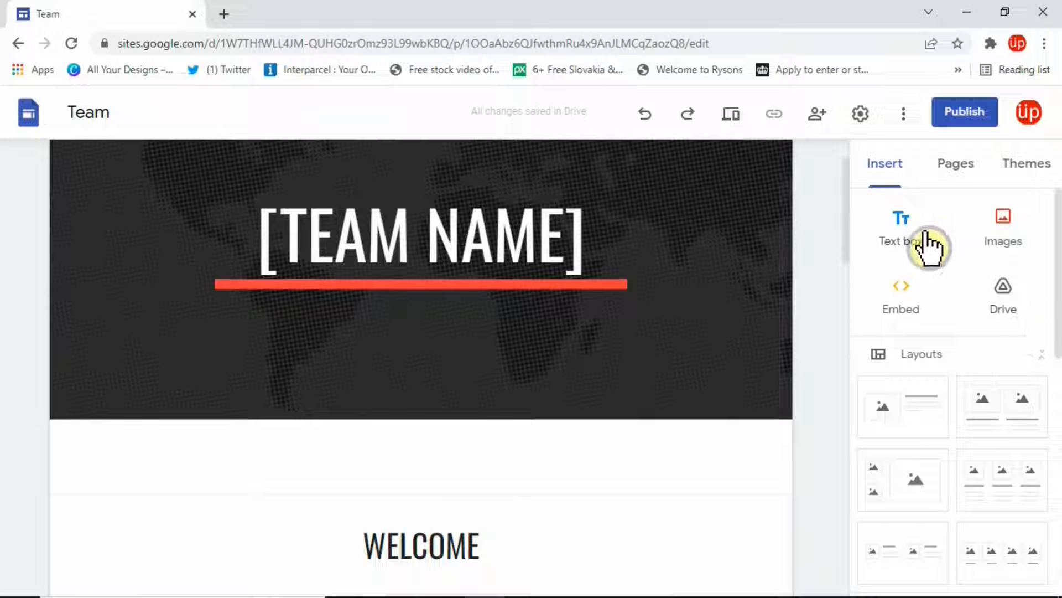
scroll(889, 190, "down", 2)
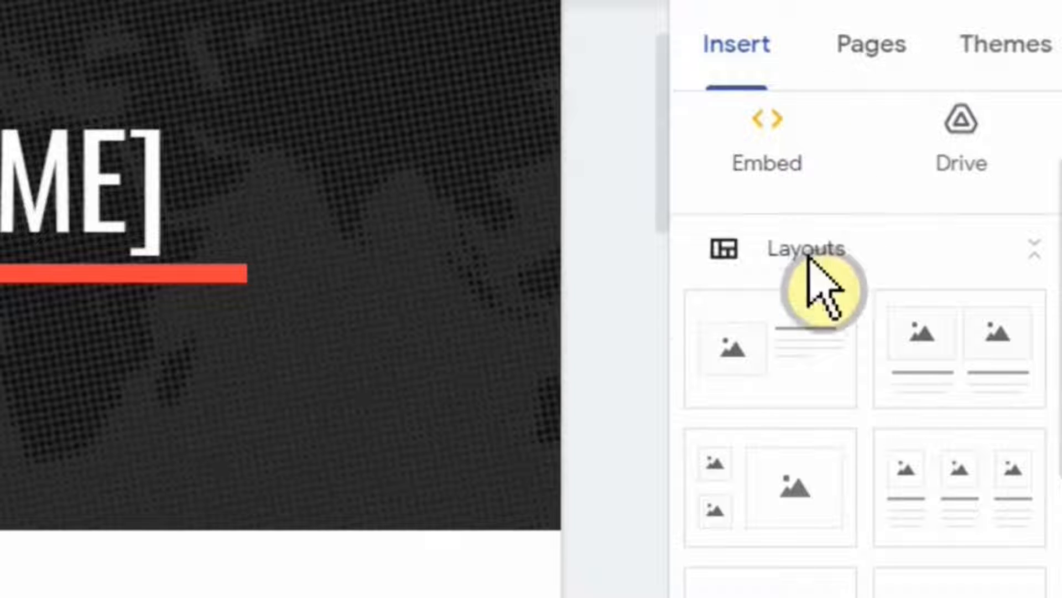
scroll(841, 249, "up", 2)
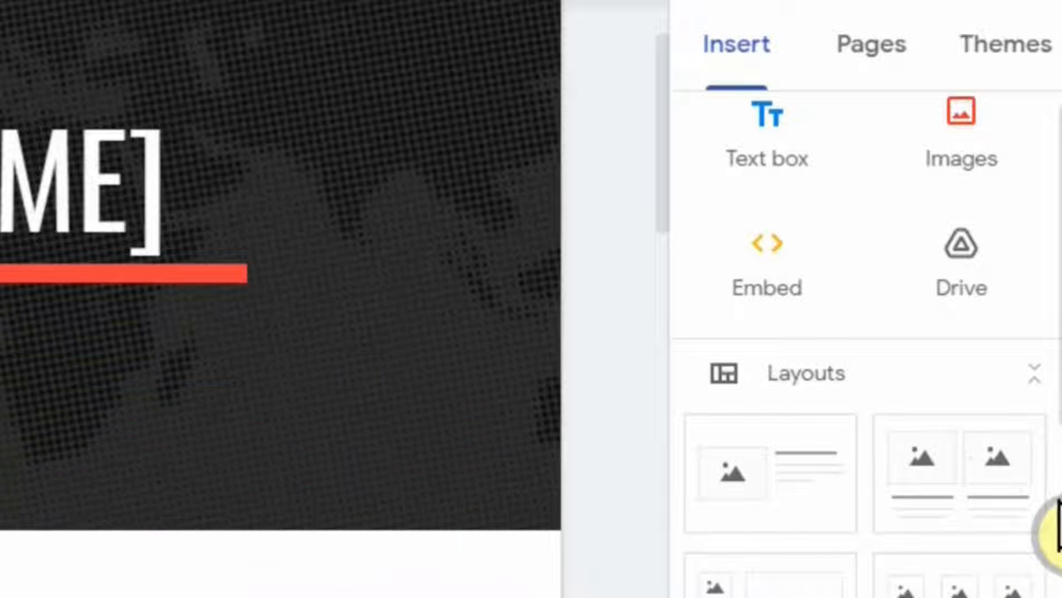
scroll(1052, 437, "down", 1)
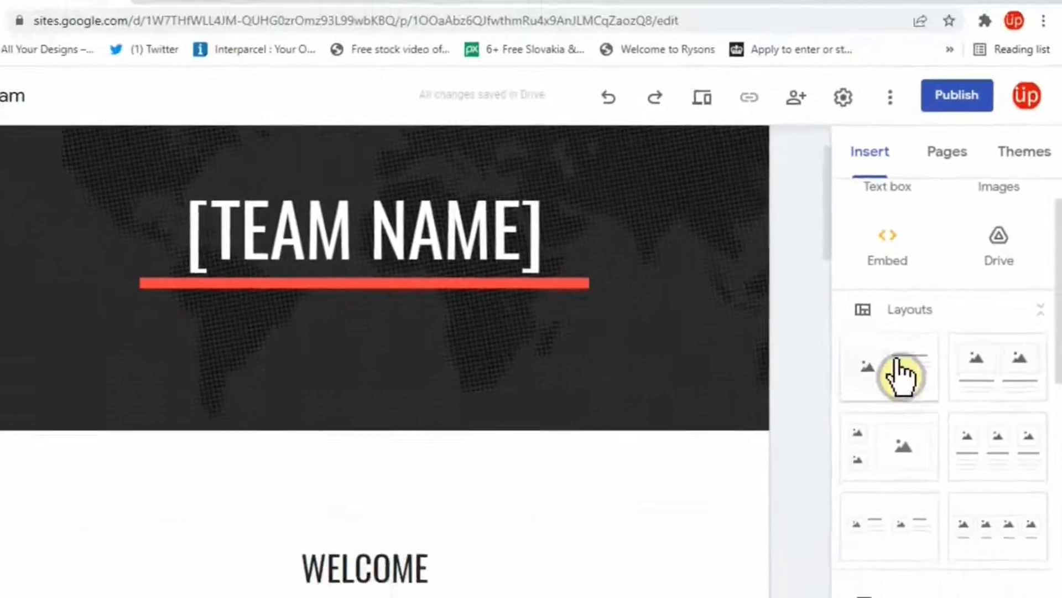
scroll(947, 402, "down", 2)
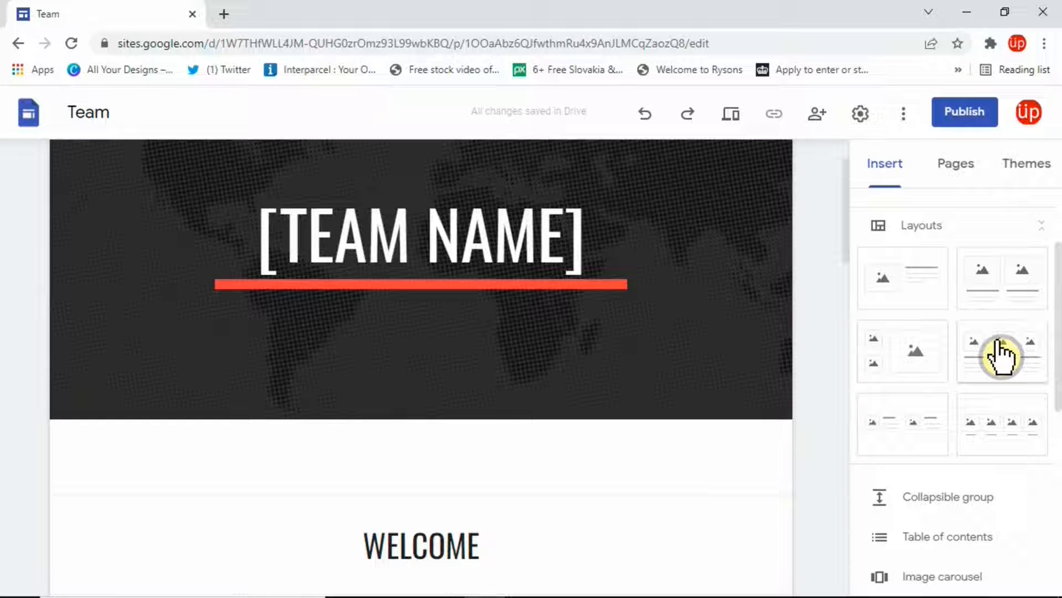
Drop the three-image column layout just below the WELCOME heading and select its first image slot.
left_click_drag(1000, 356, 327, 275)
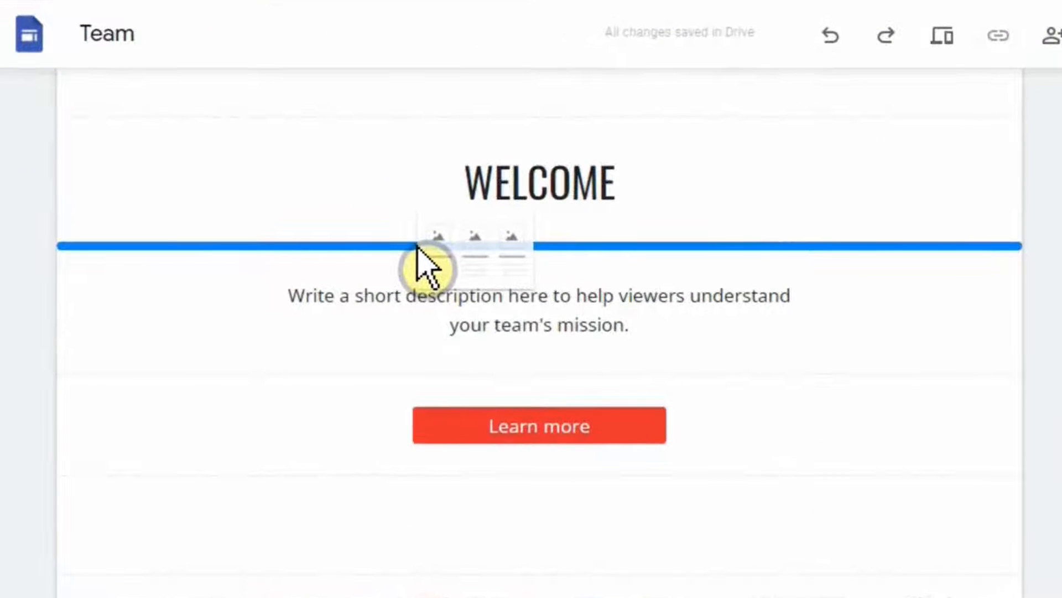
mouse_move(417, 246)
left_mouse_down()
mouse_move(412, 315)
mouse_move(418, 256)
left_mouse_up()
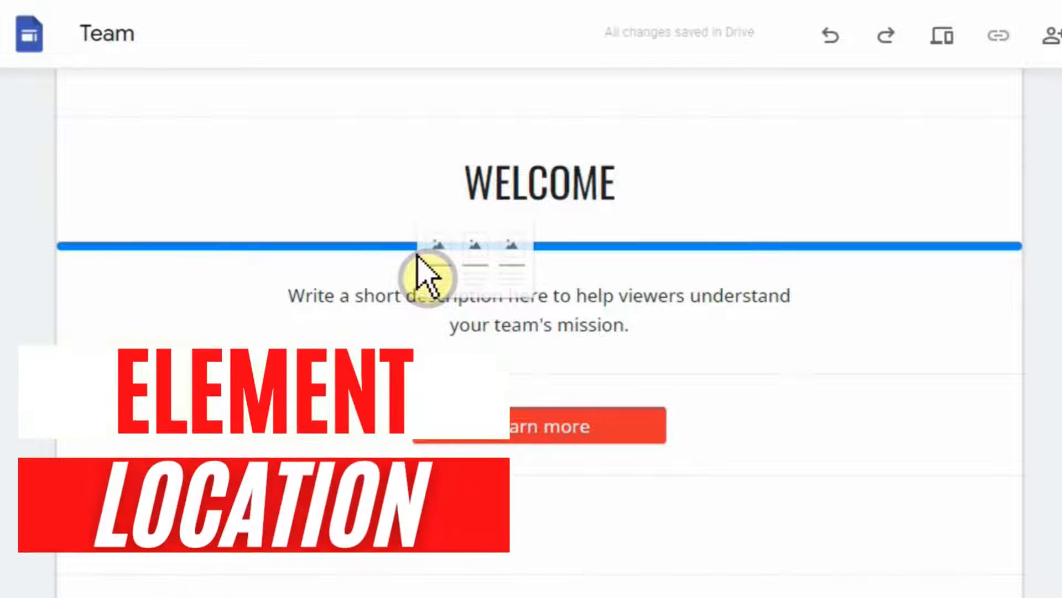
left_click_drag(418, 256, 418, 256)
left_click(251, 247)
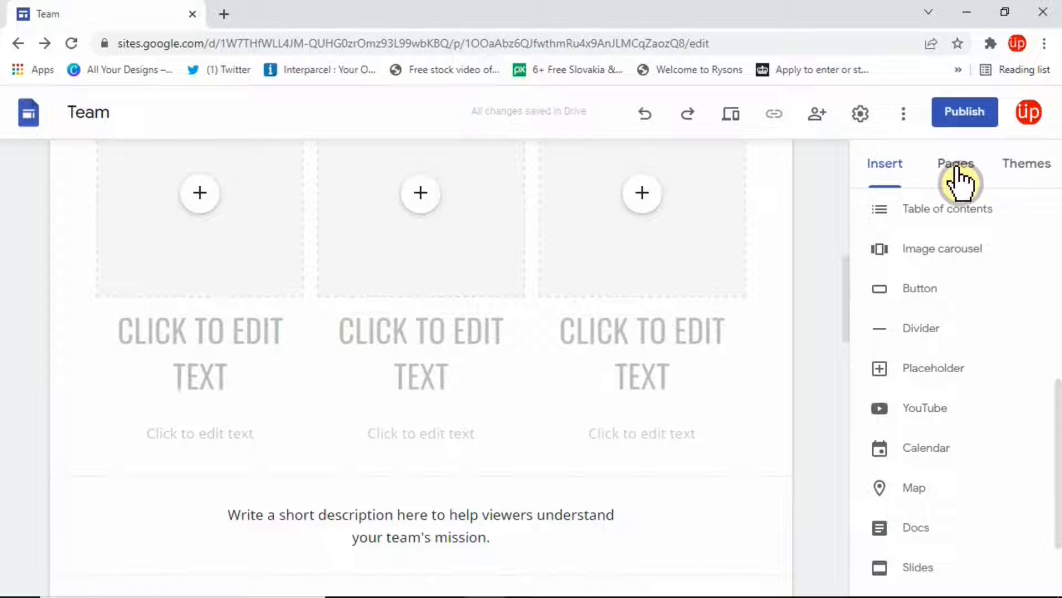
From the Pages list, open the Projects page and view its properties.
left_click(959, 176)
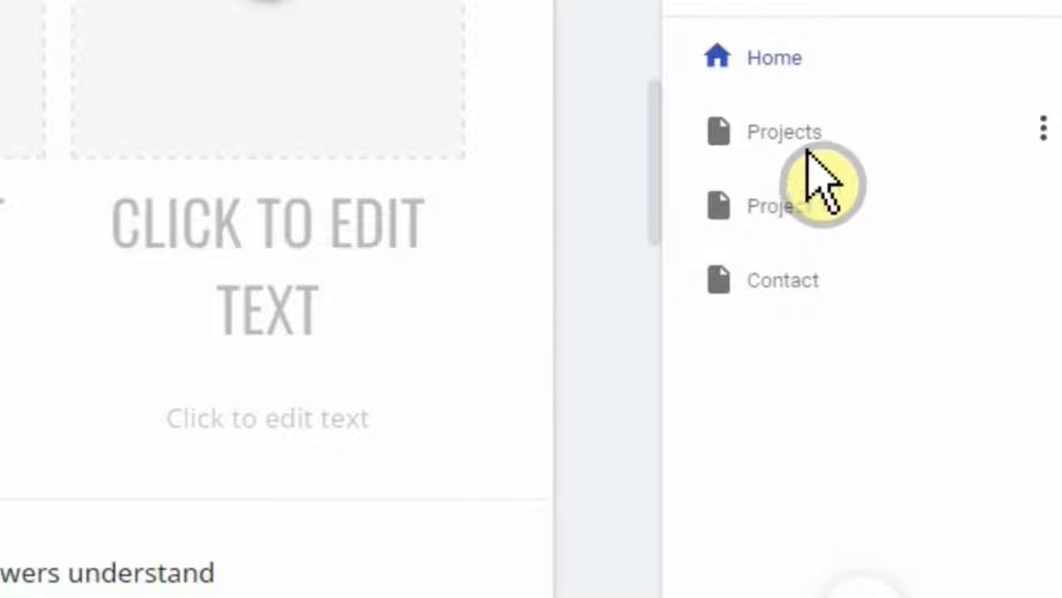
left_click(1044, 129)
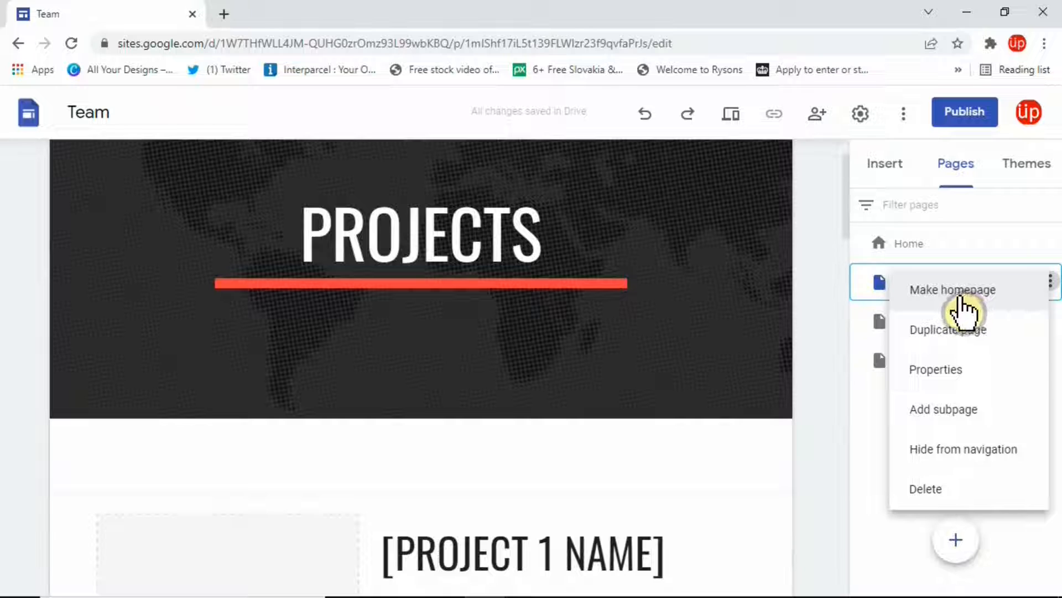
left_click(947, 370)
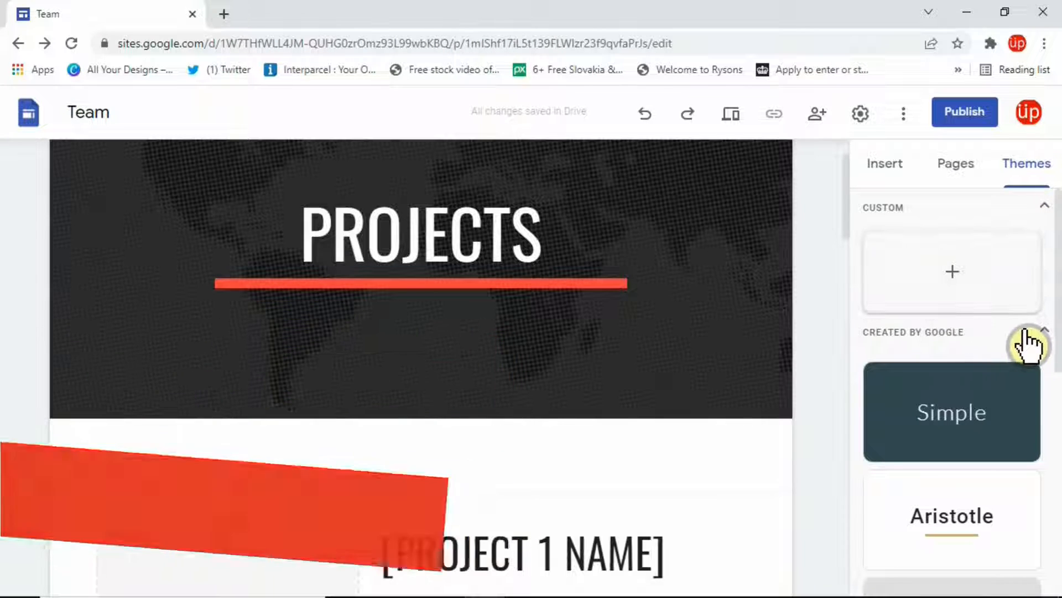
scroll(963, 468, "down", 9)
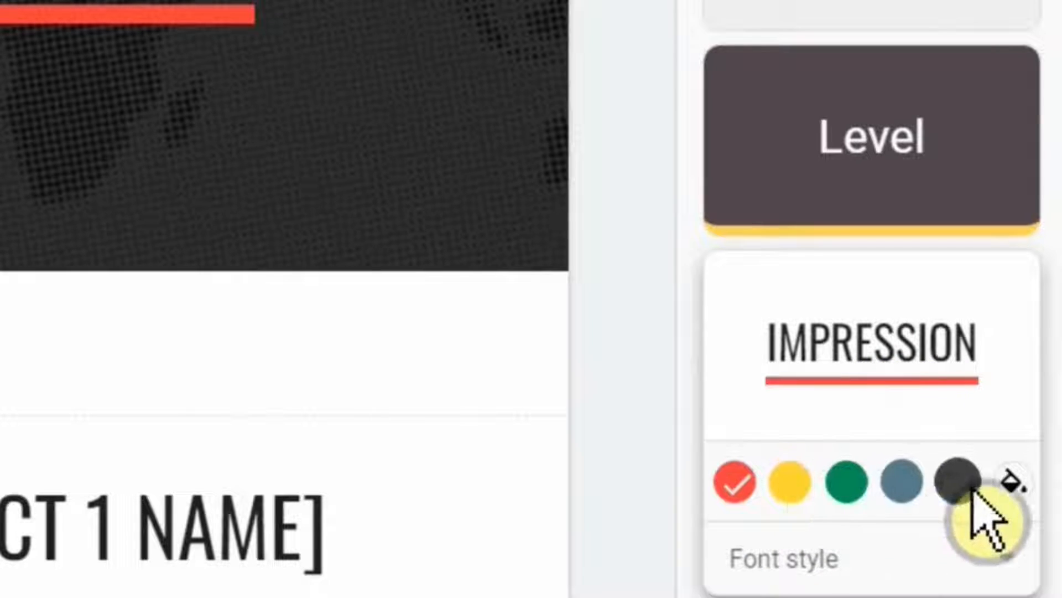
left_click(809, 558)
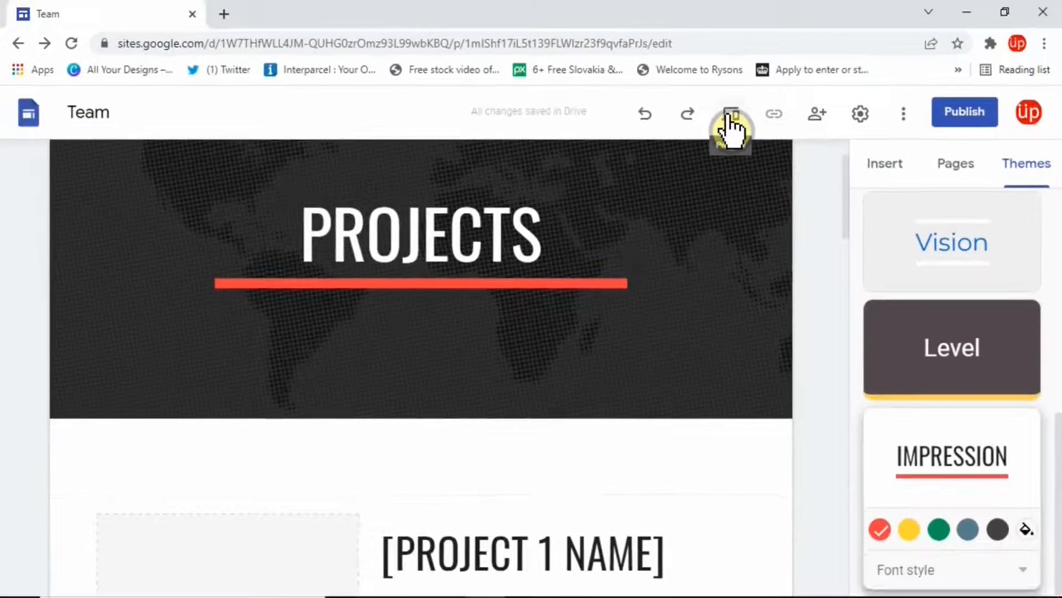
Preview the site at phone and tablet sizes, then return to editing.
left_click(439, 66)
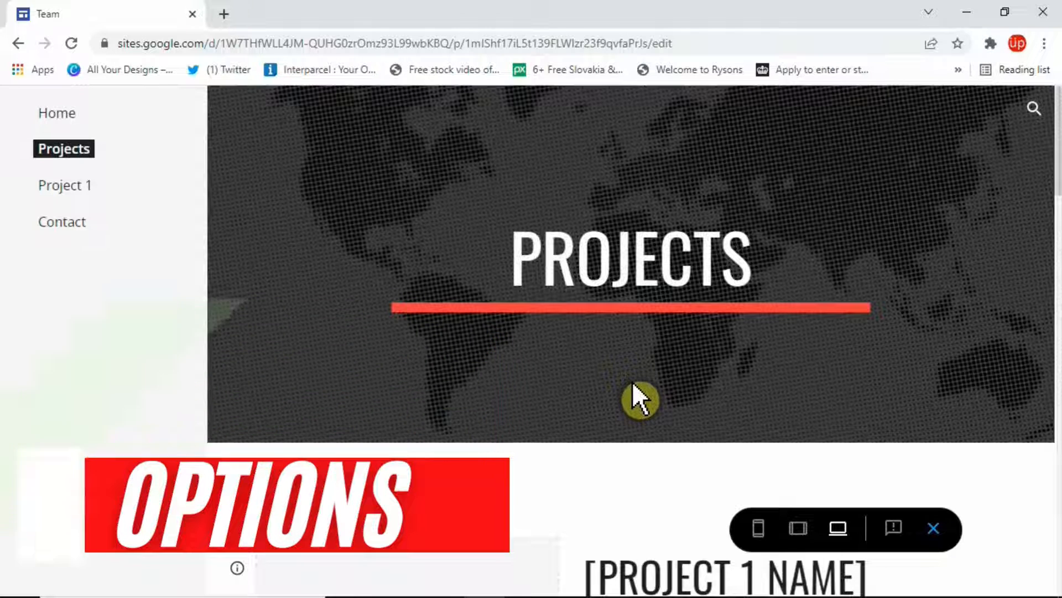
left_click(803, 523)
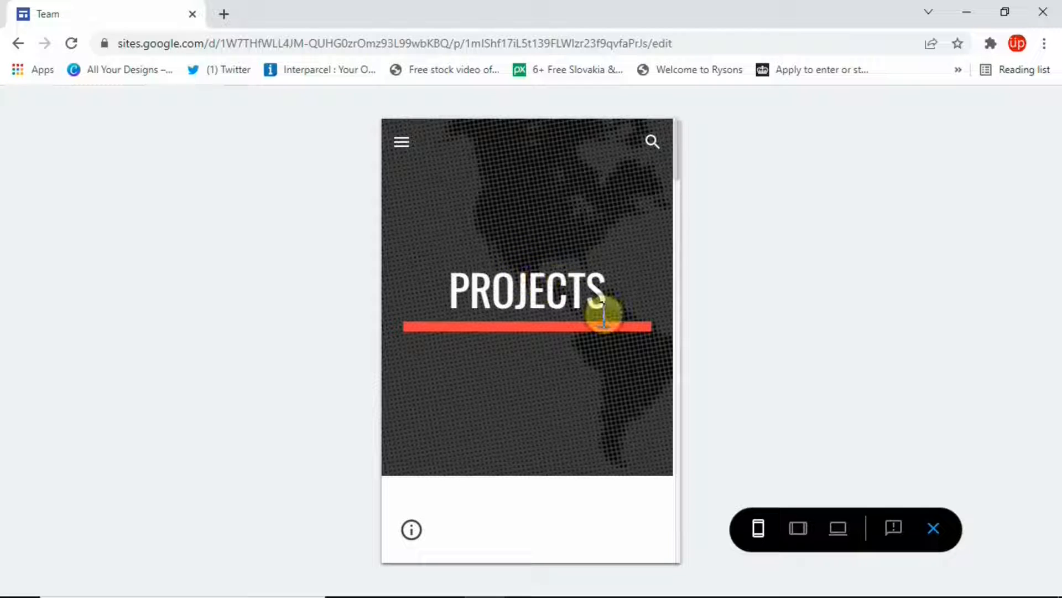
left_click(797, 528)
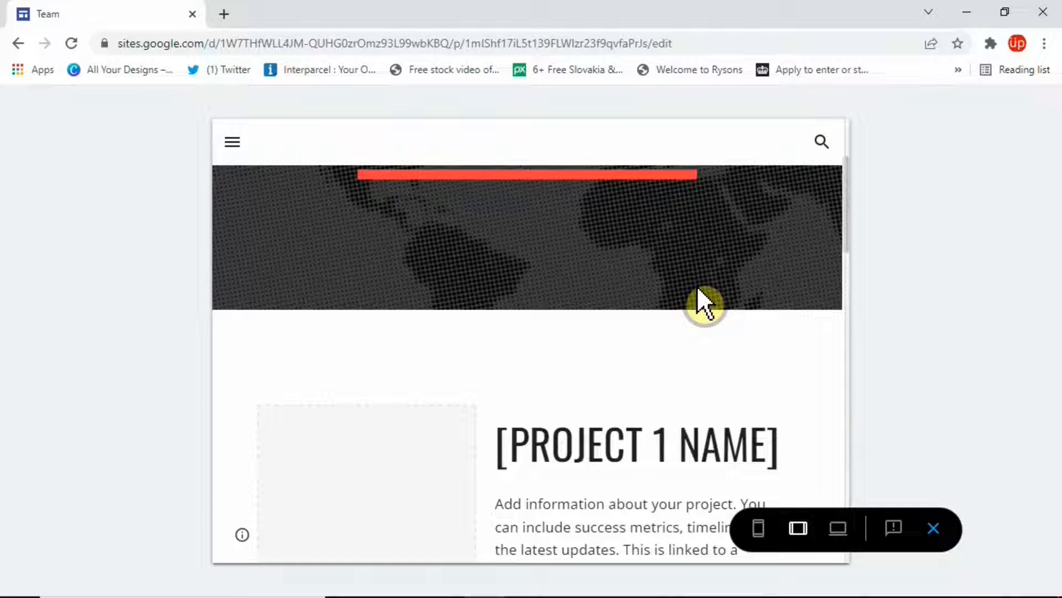
left_click(934, 530)
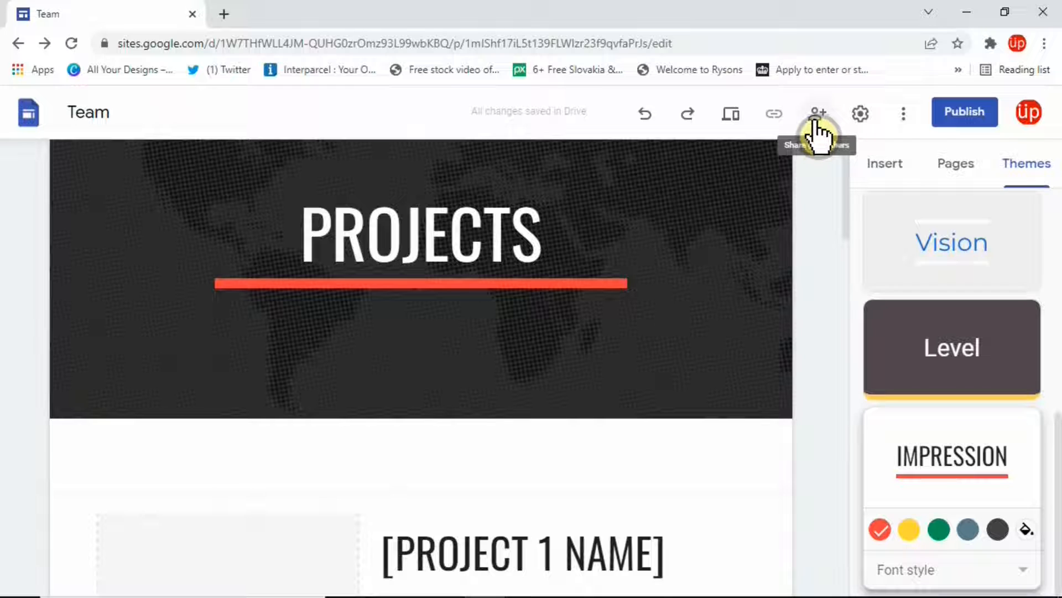
Set the site's Navigation Mode to Top, view the Brand images settings, and open a new browser tab.
left_click(860, 116)
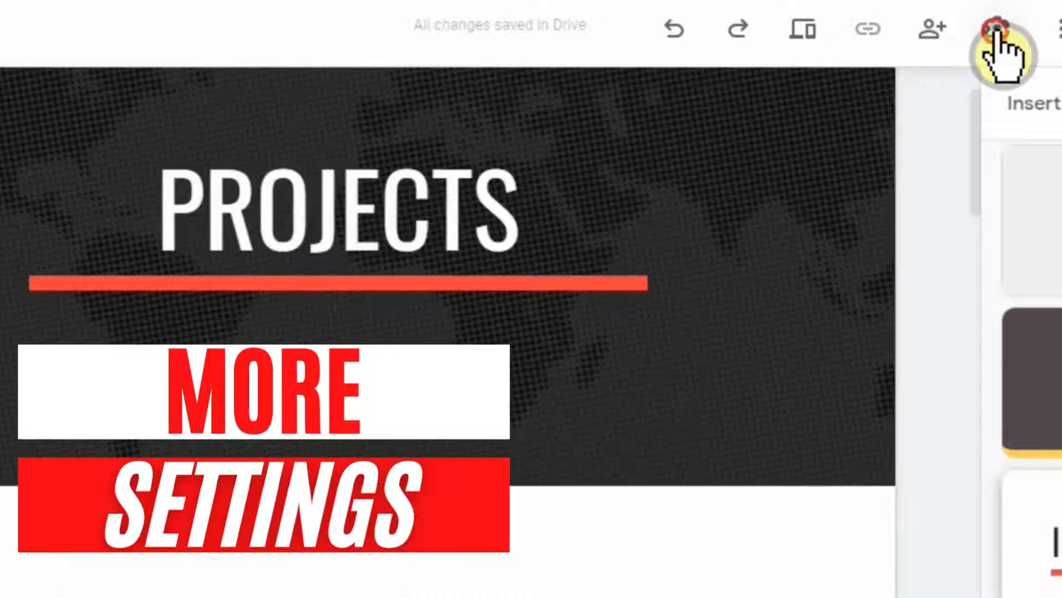
left_click(996, 30)
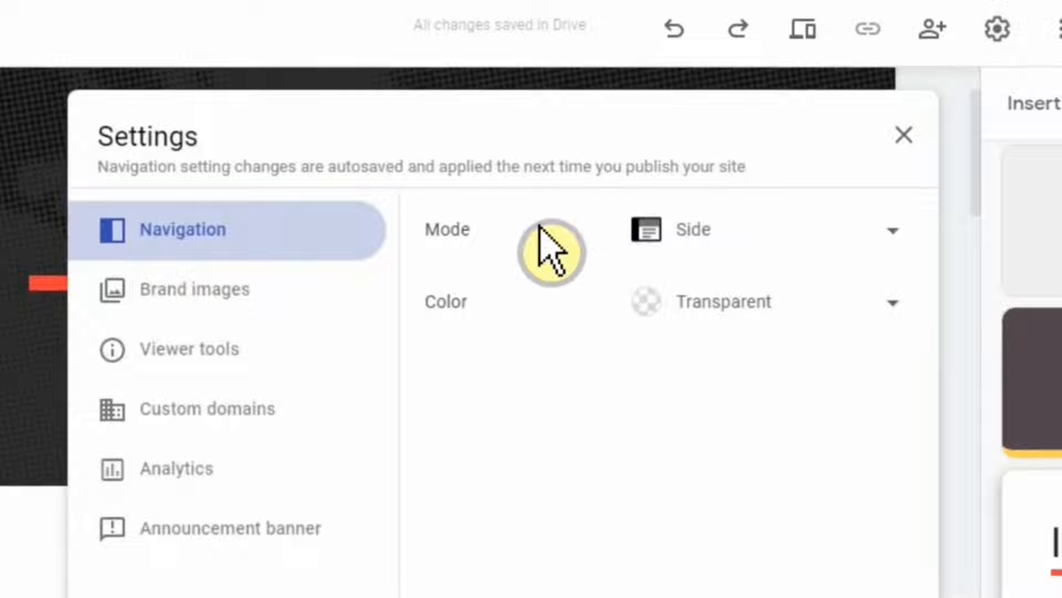
left_click(692, 228)
left_click(691, 168)
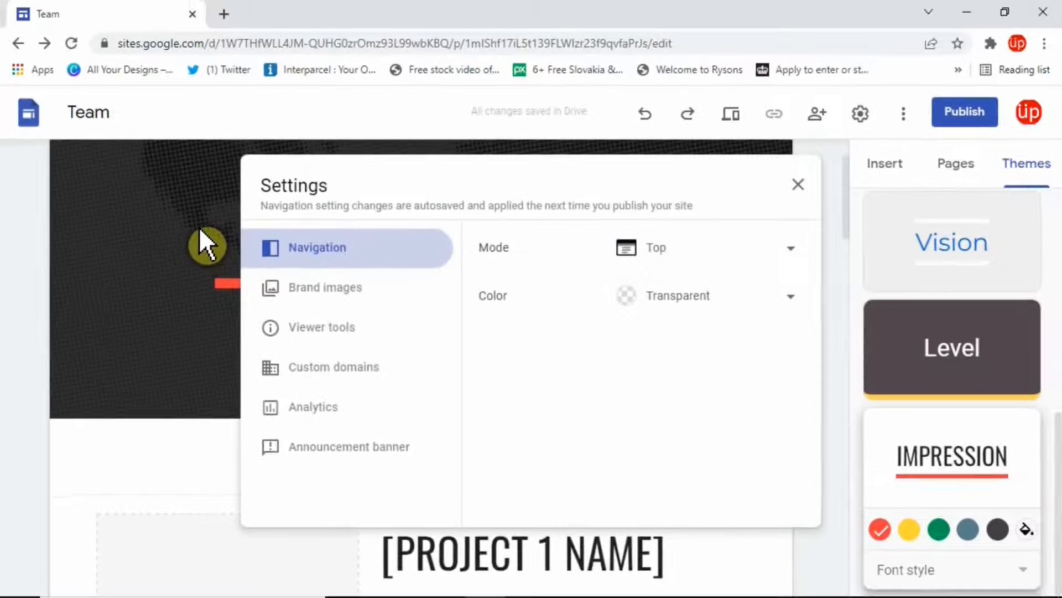
left_click(200, 230)
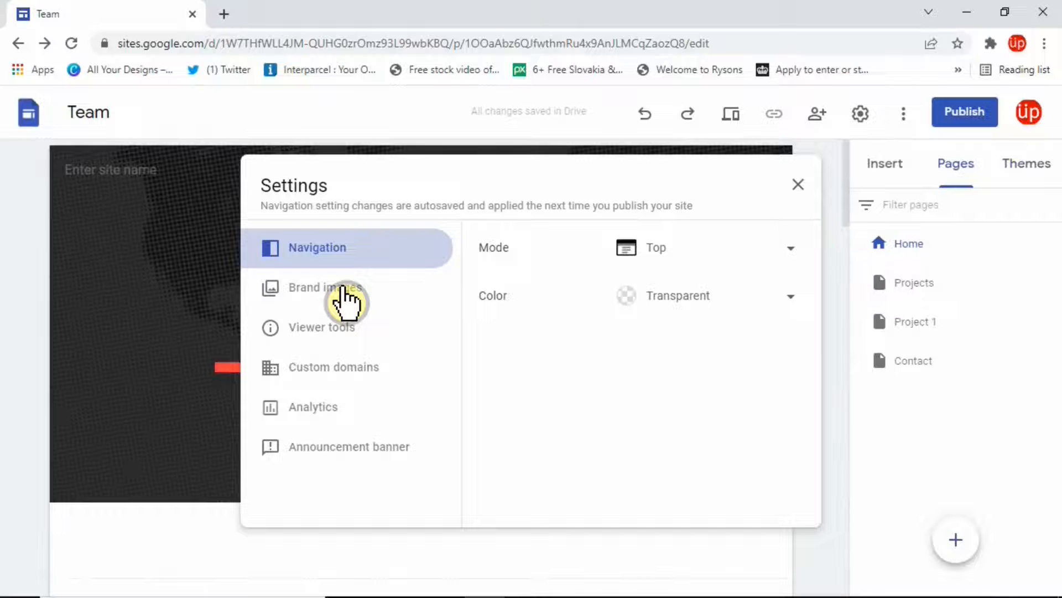
left_click(338, 292)
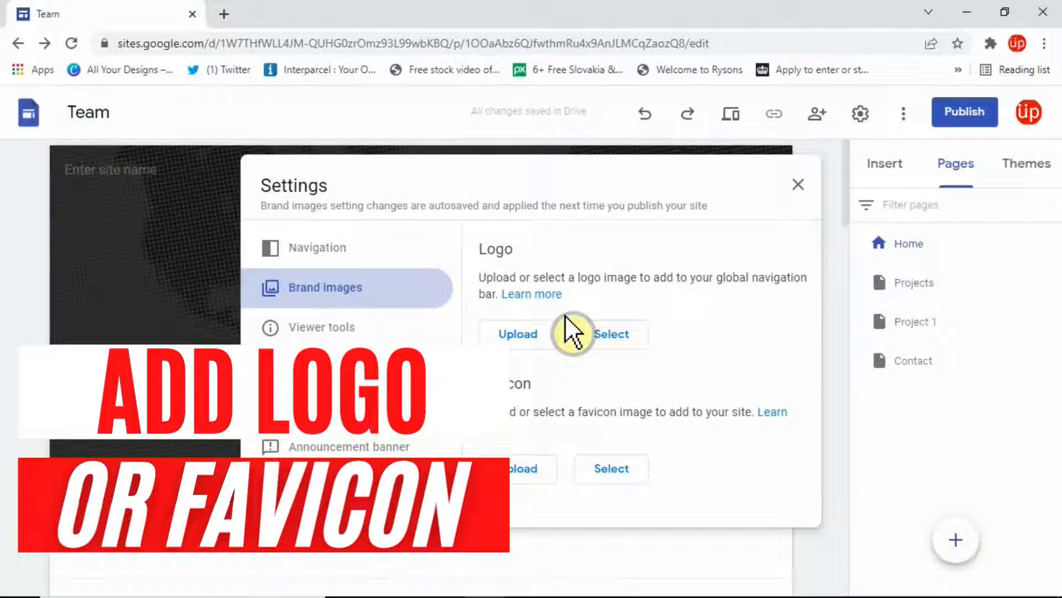
key("ctrl+t")
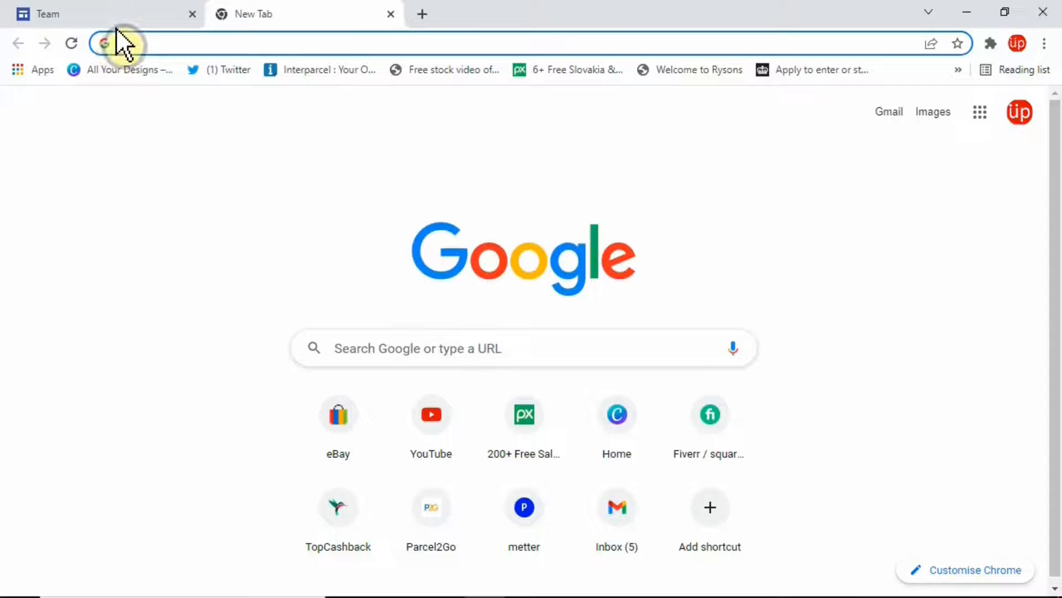
Switch back to the Chrome tab with the Team site editor.
left_click(116, 14)
left_click(903, 114)
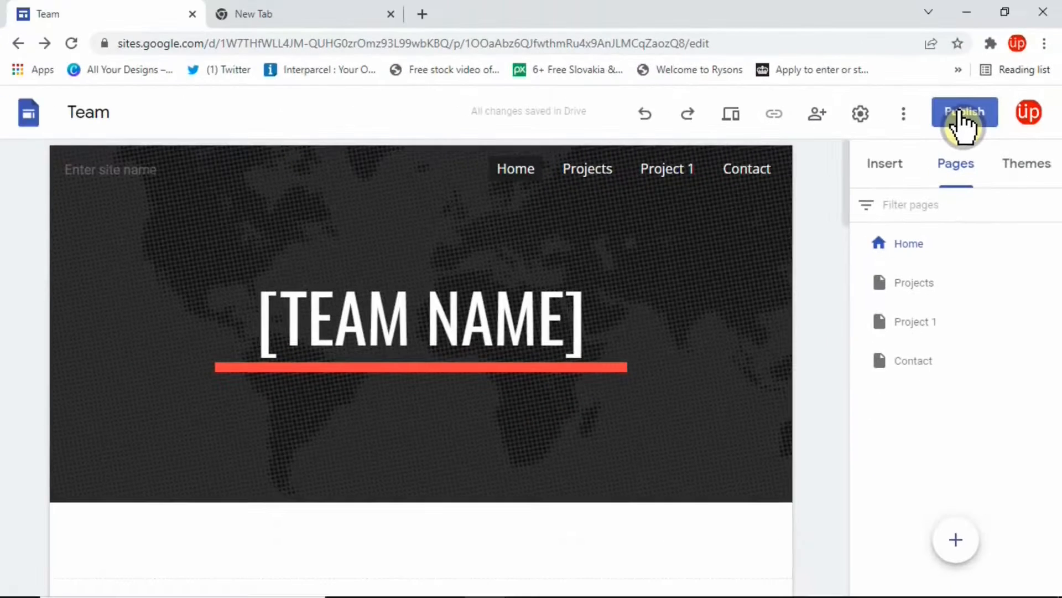
Publish the site to the web at the subscribe-now address.
left_click(961, 115)
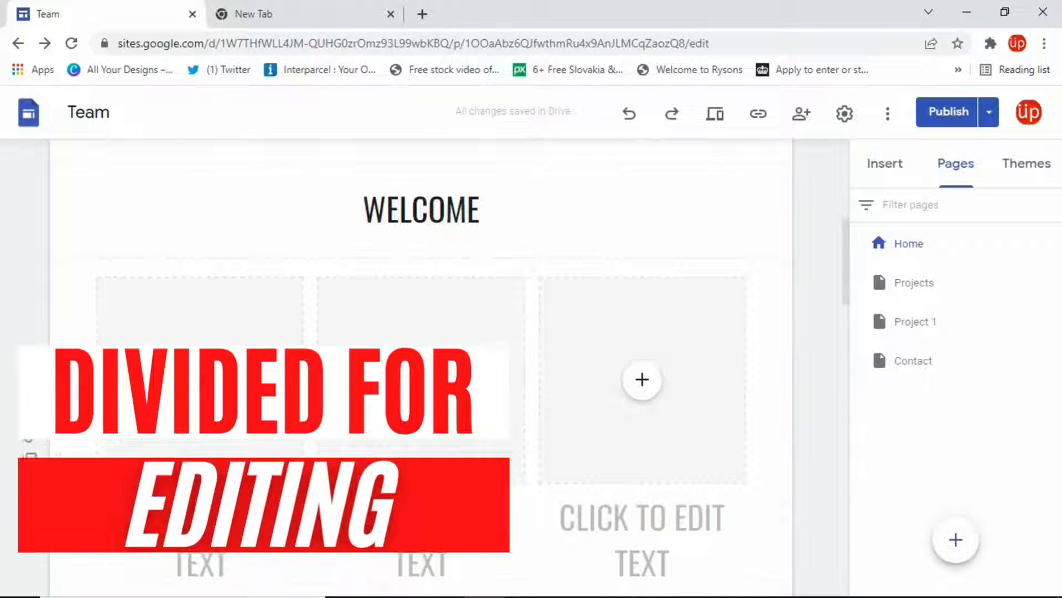
Move the WELCOME section beneath the three-column row and select its heading text.
scroll(339, 341, "down", 2)
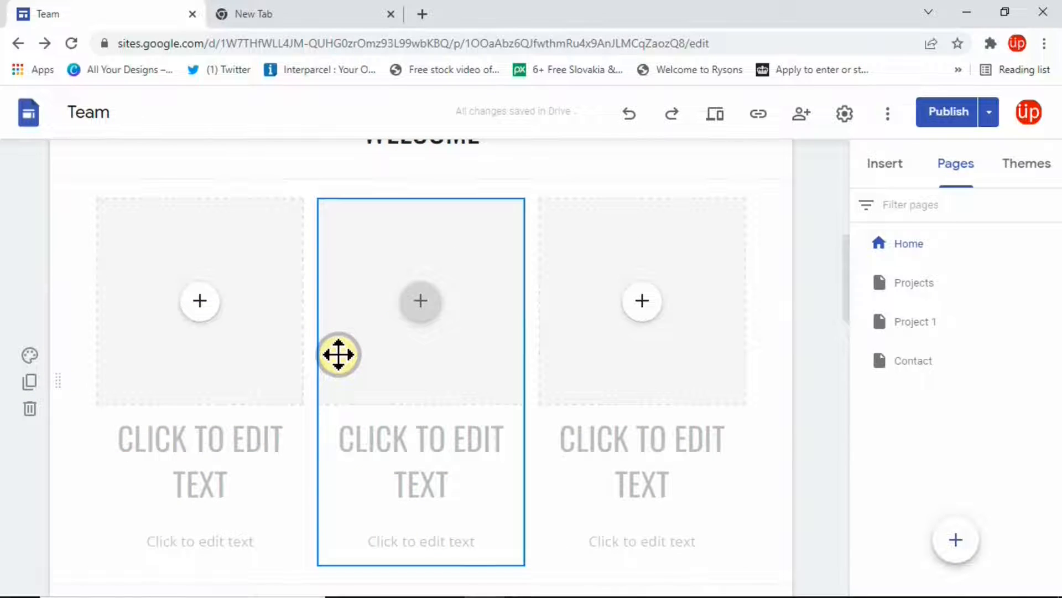
scroll(425, 188, "up", 2)
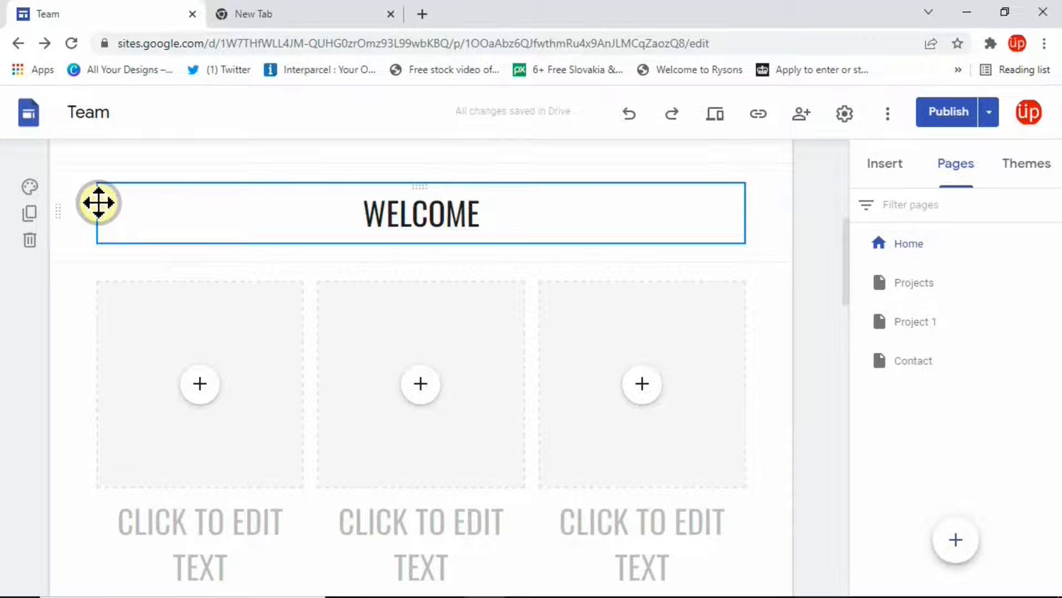
left_click_drag(98, 202, 151, 481)
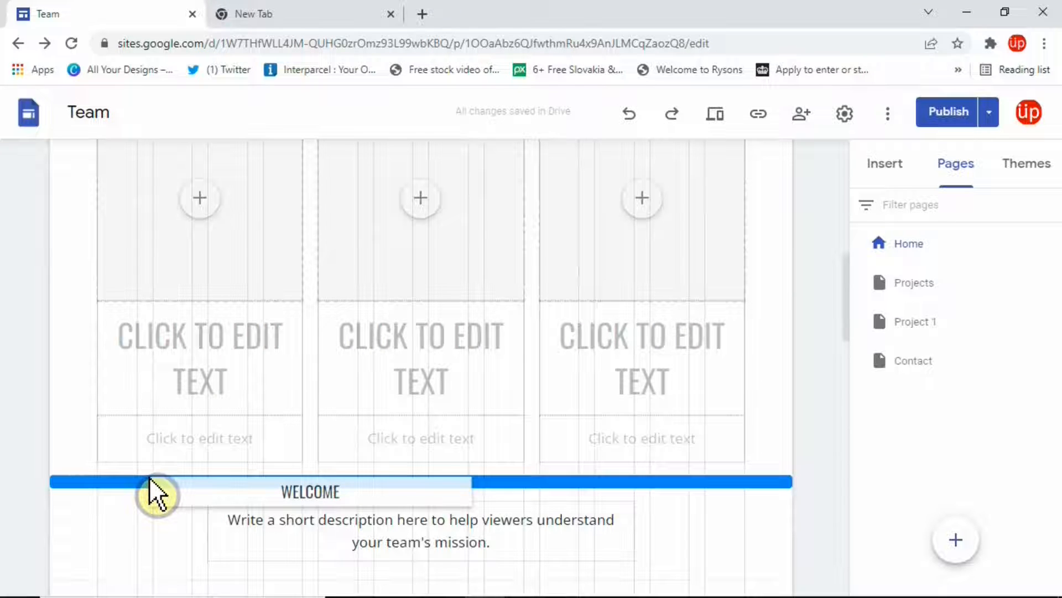
left_click_drag(148, 477, 149, 476)
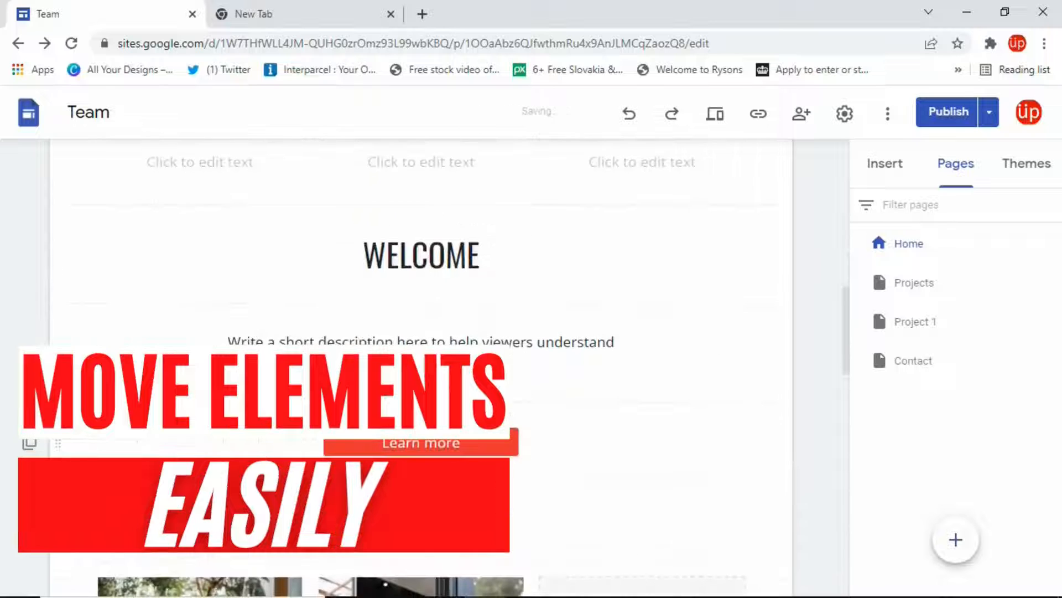
left_click(268, 252)
left_click(393, 254)
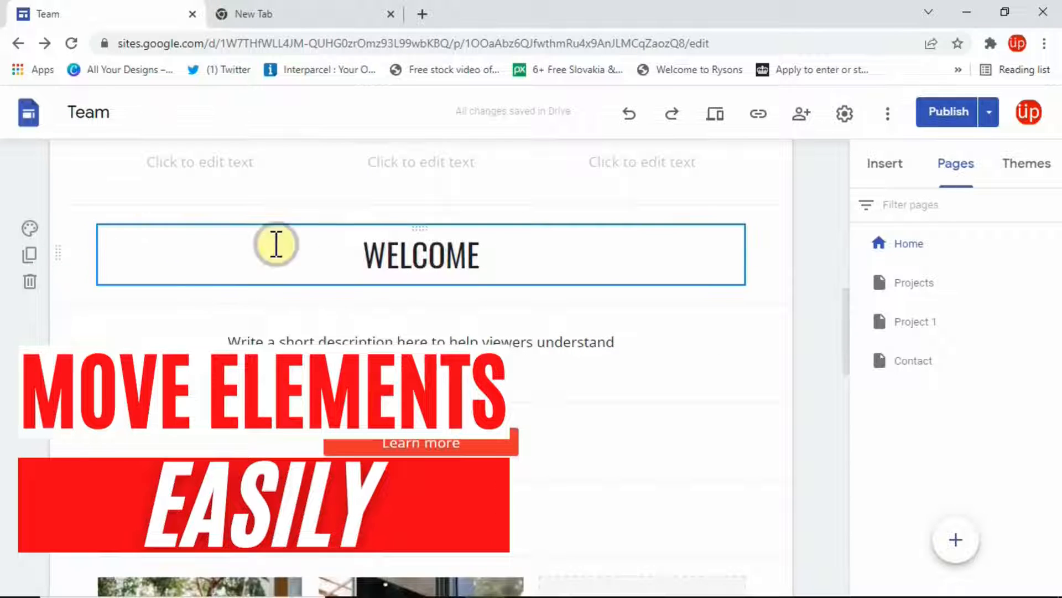
scroll(385, 212, "up", 1)
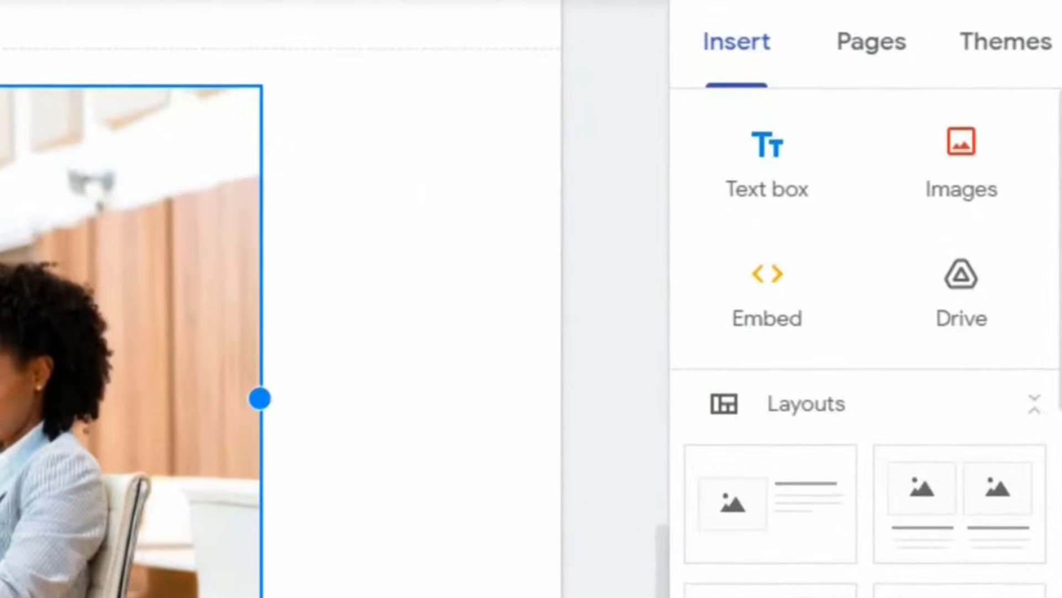
Search Google Images for 'London' and insert the blue-lit Ferris wheel photo.
left_click(959, 165)
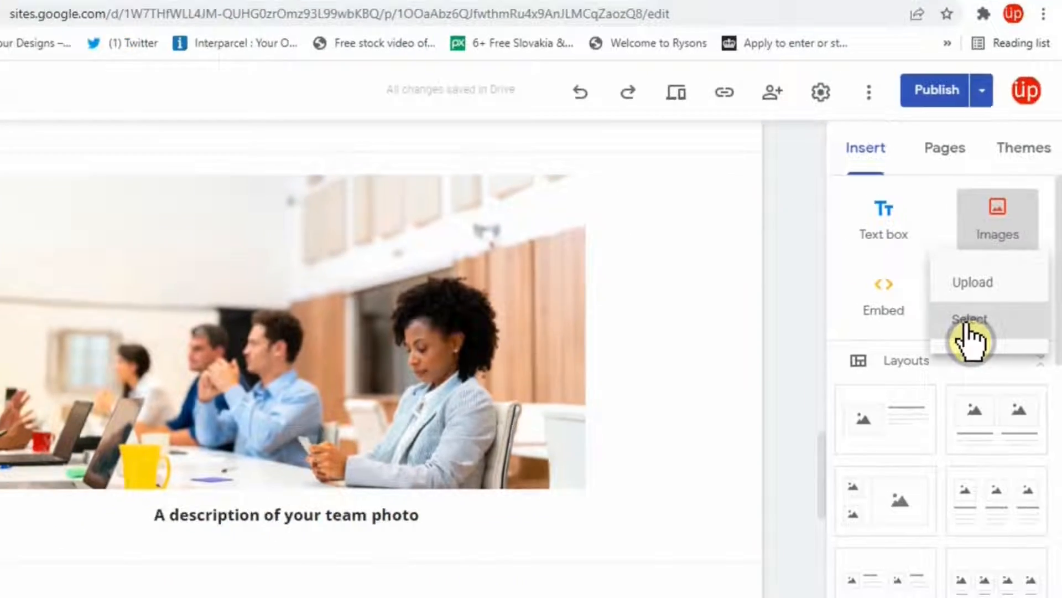
left_click(915, 332)
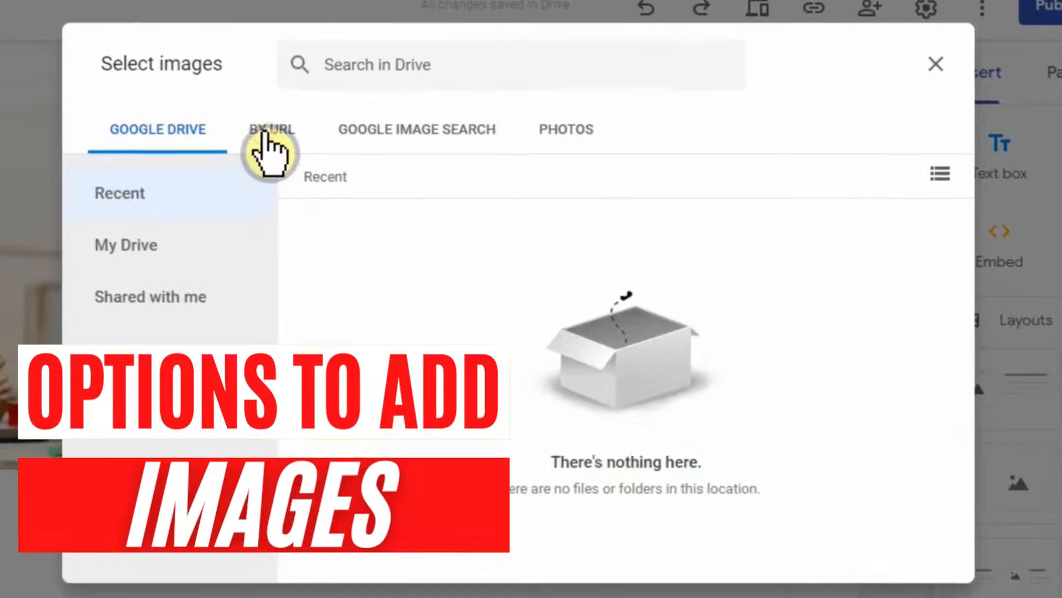
left_click(342, 207)
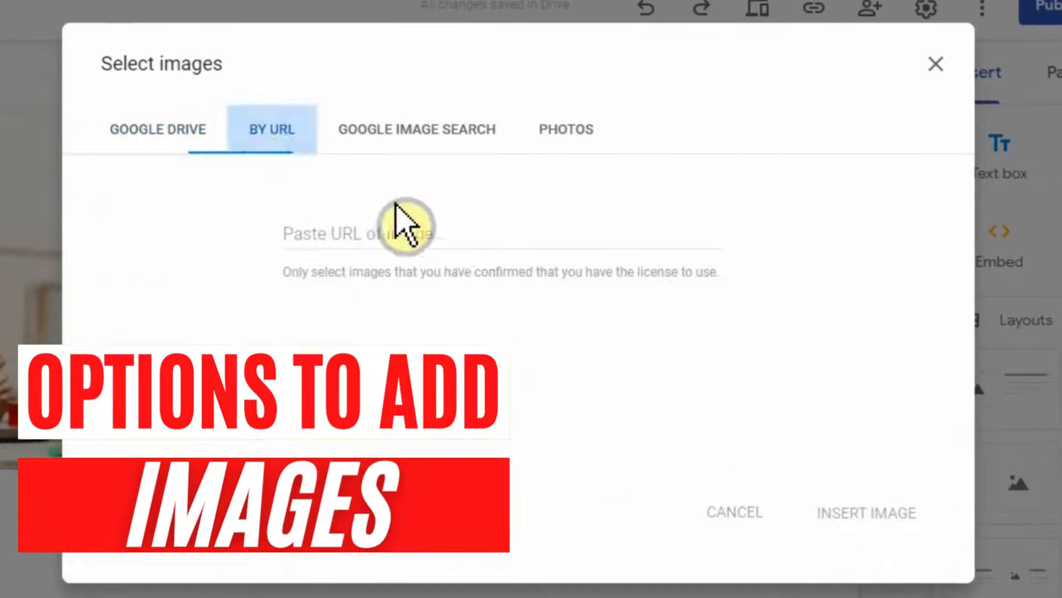
left_click(398, 136)
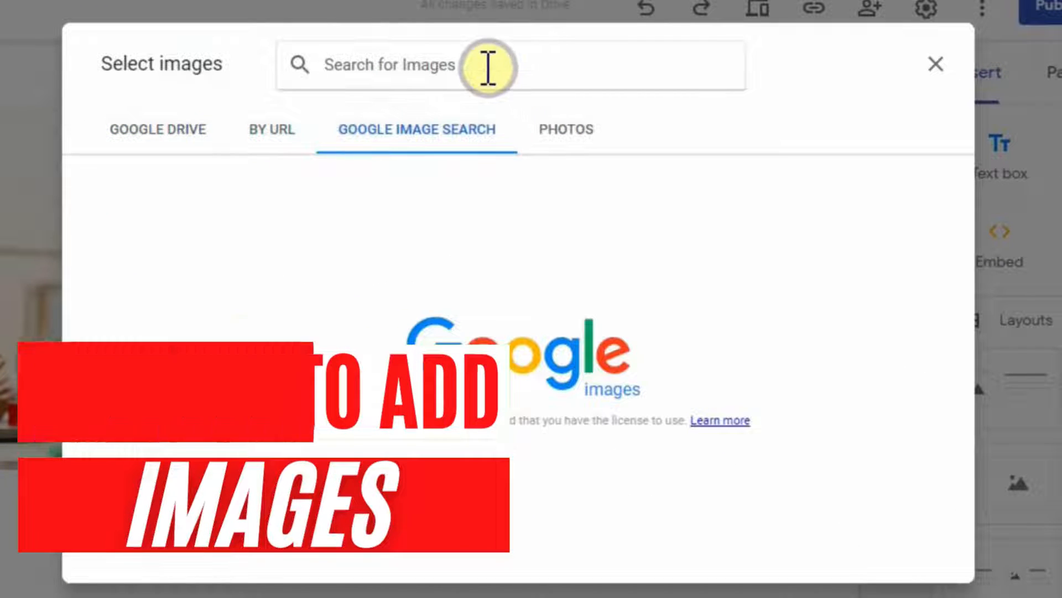
type("London")
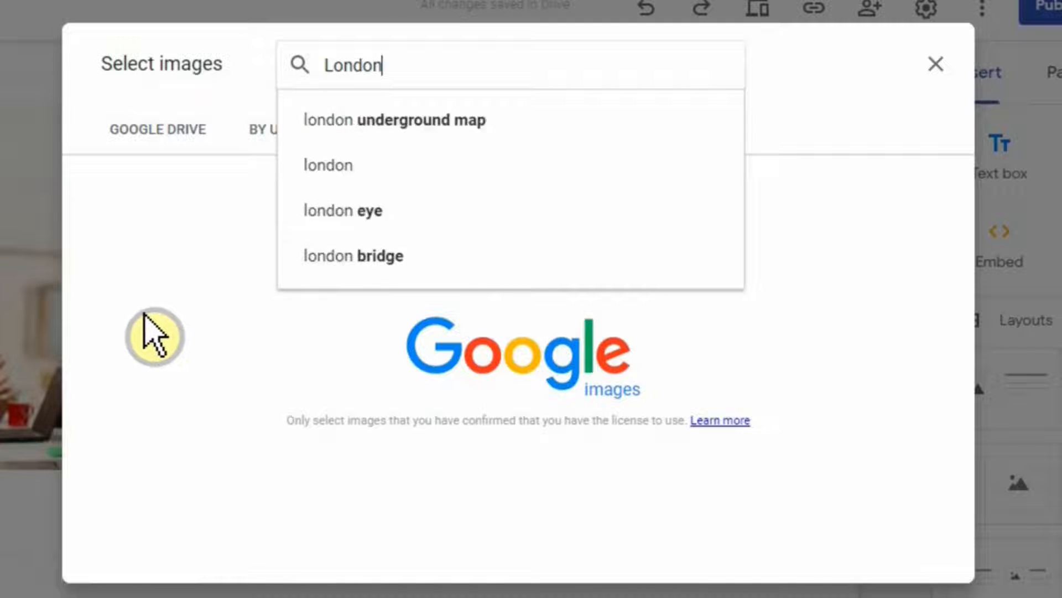
key("Return")
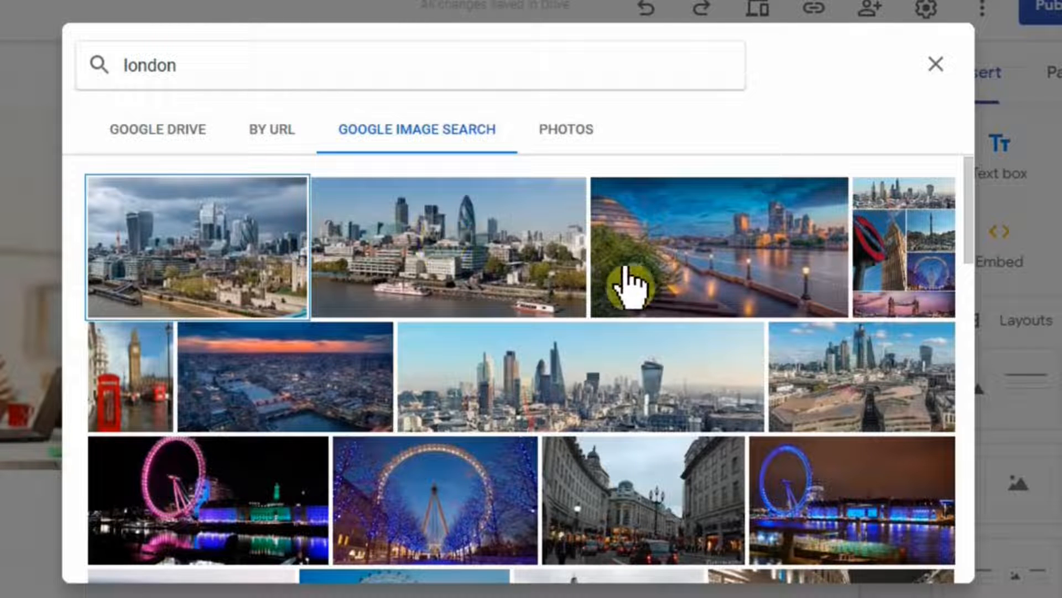
scroll(628, 284, "down", 4)
left_click(470, 299)
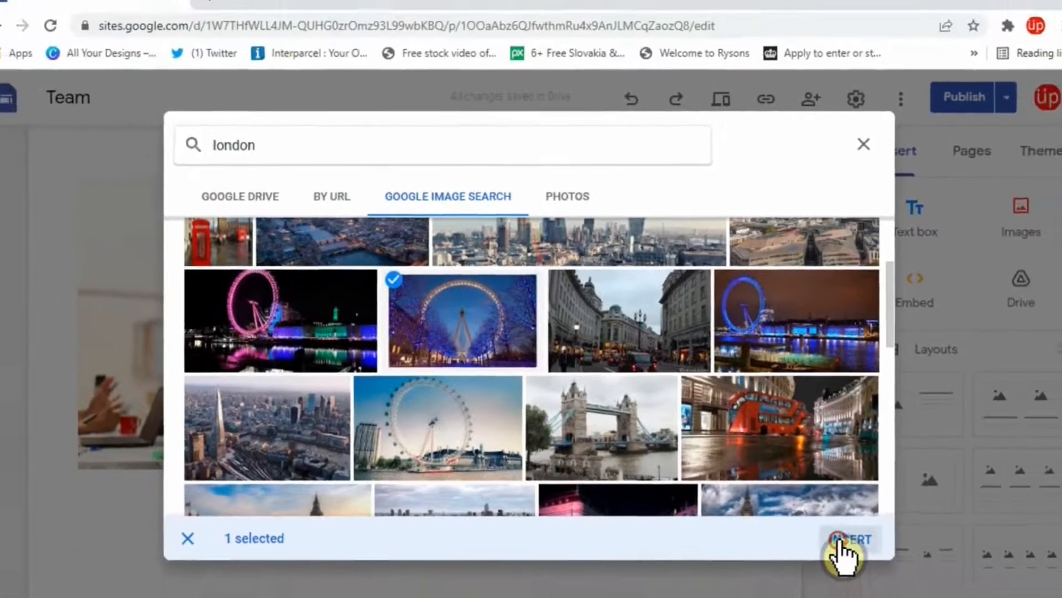
left_click(900, 560)
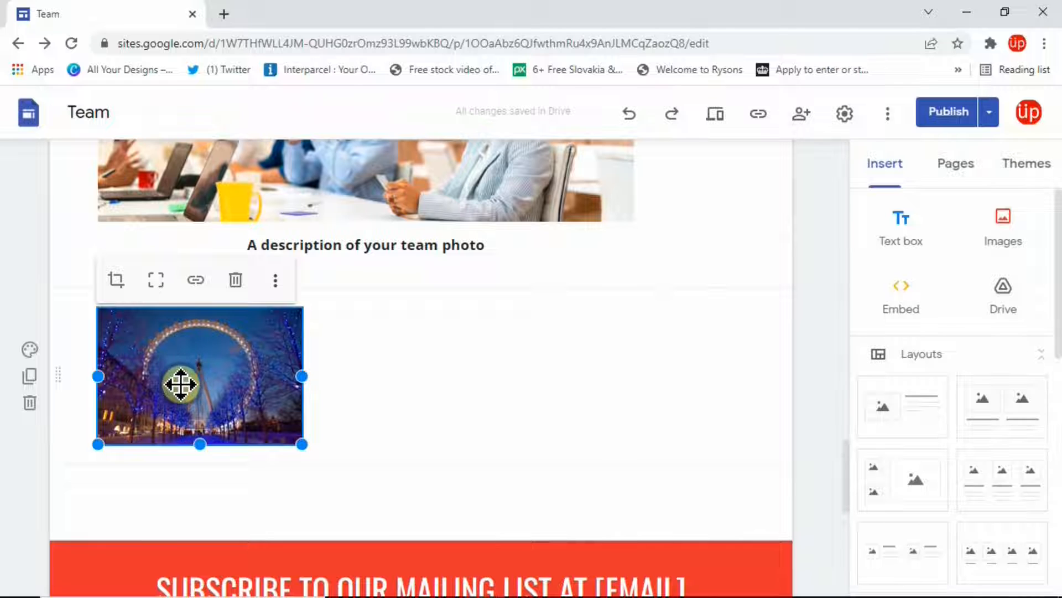
Place the Ferris wheel image beside the team photo and enlarge it to match its height.
scroll(347, 321, "up", 1)
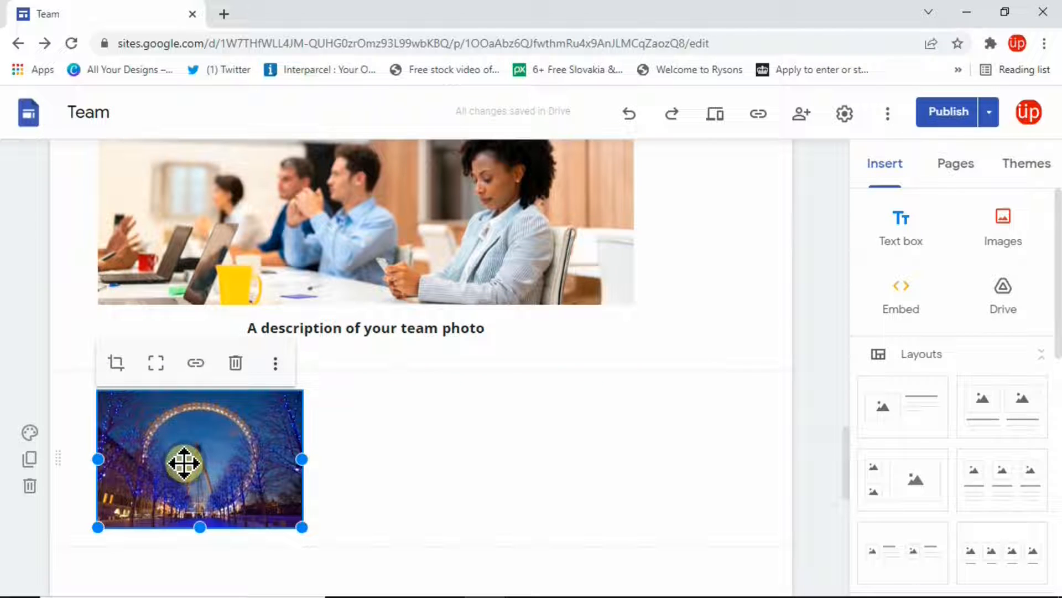
left_click_drag(176, 469, 455, 203)
scroll(679, 373, "down", 3)
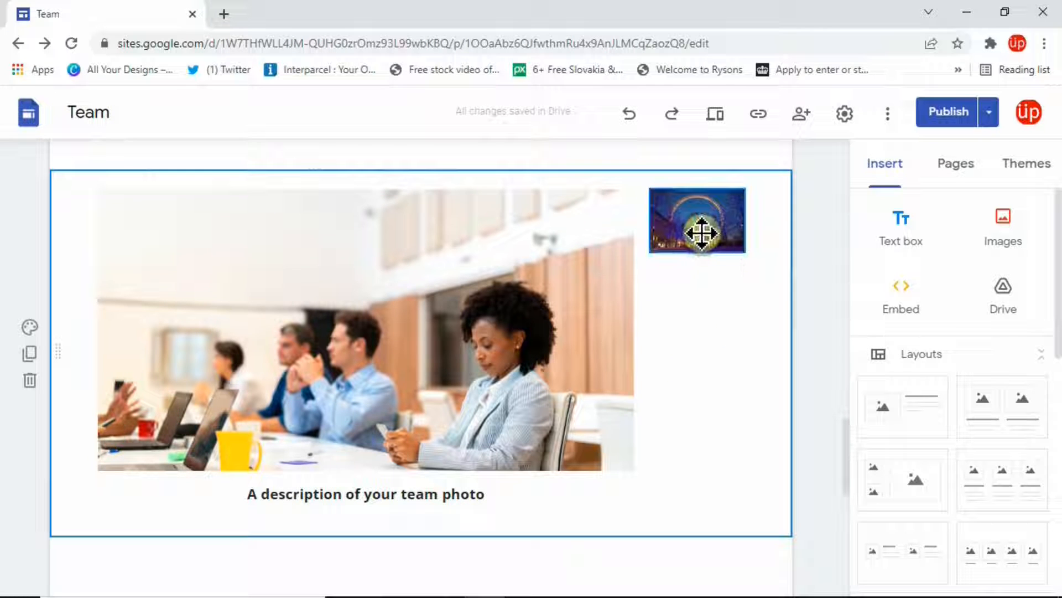
scroll(702, 233, "up", 2)
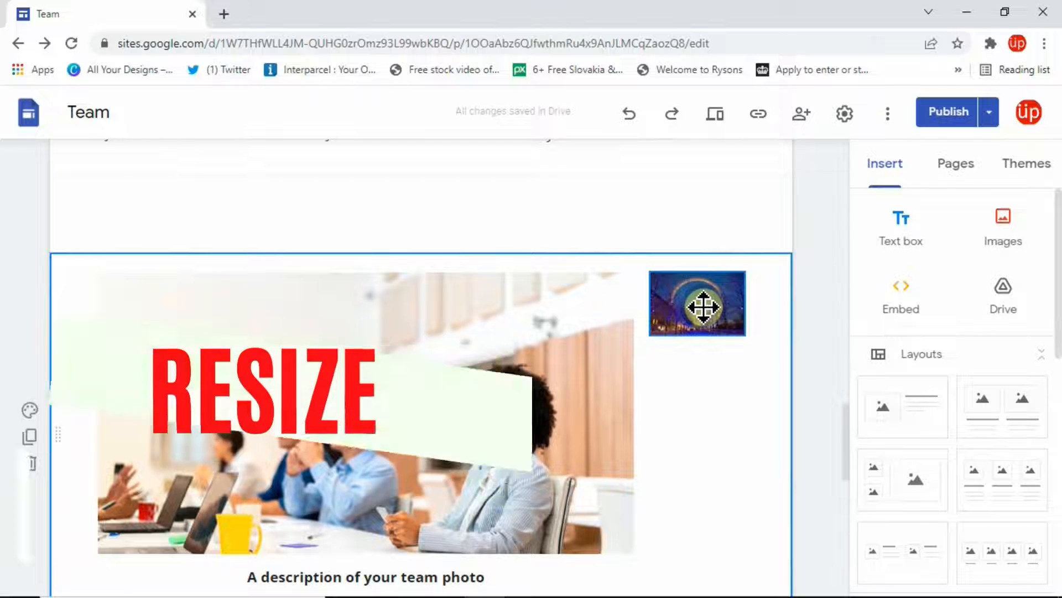
left_click(702, 305)
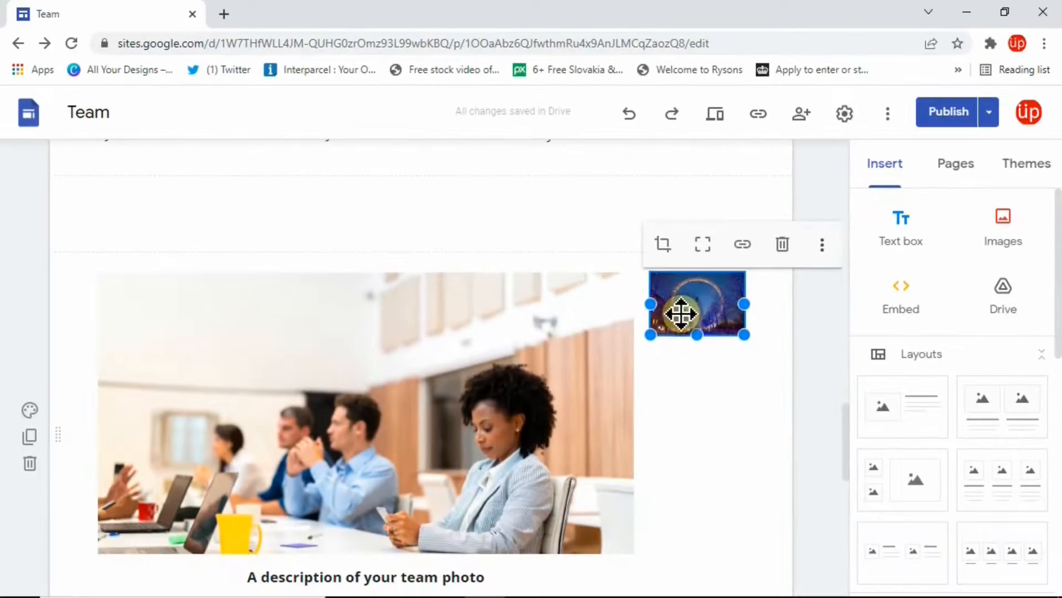
left_click_drag(652, 335, 364, 558)
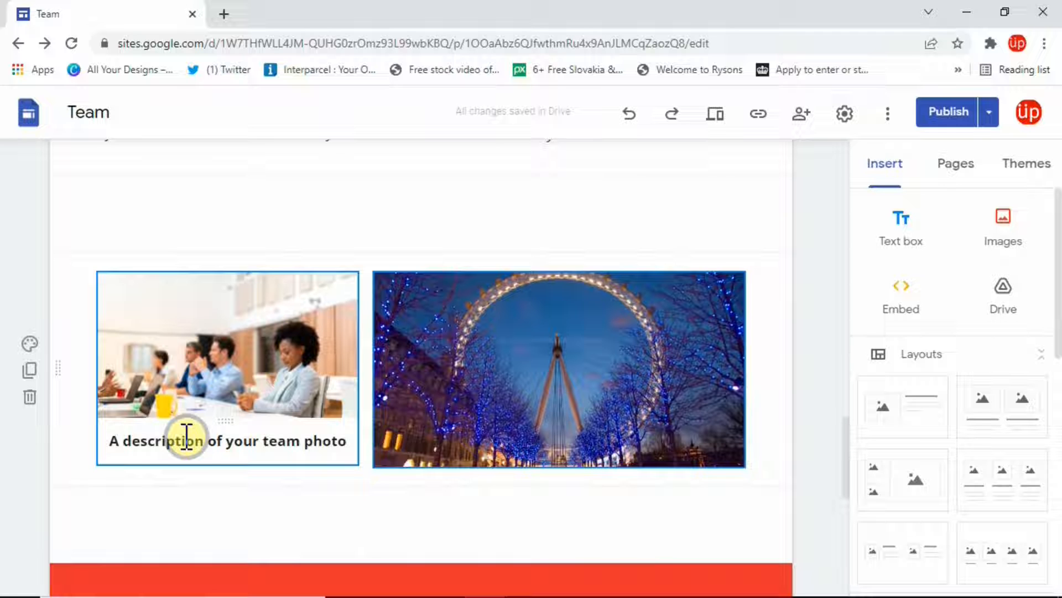
Place the dusk London riverside skyline photo beside the team photo, then list the site's pages.
left_click(186, 439)
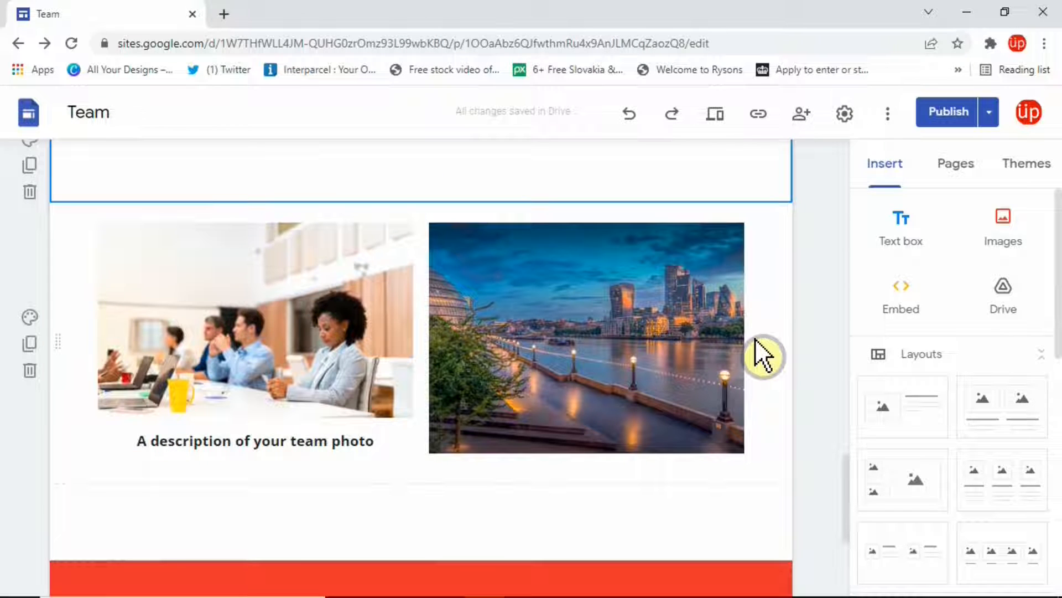
left_click(947, 163)
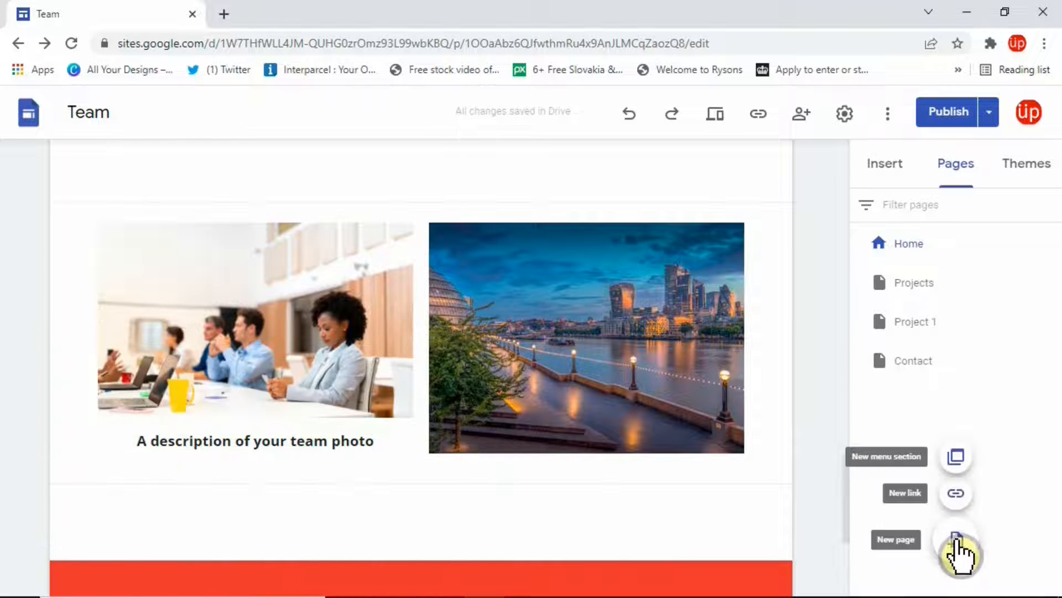
Add a new page named 'NEW' from the Pages panel.
mouse_move(960, 545)
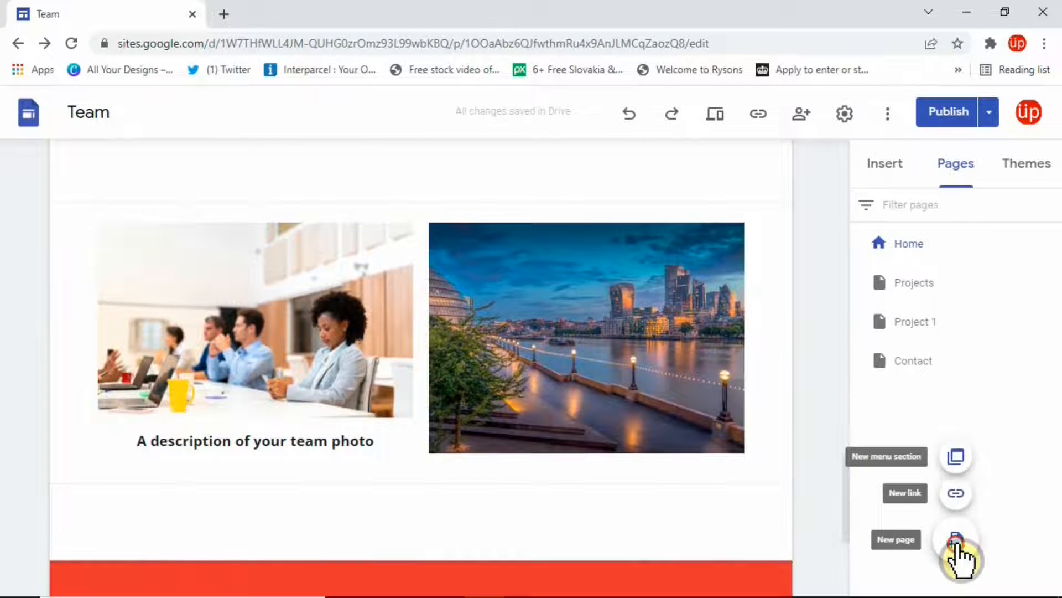
left_click(956, 541)
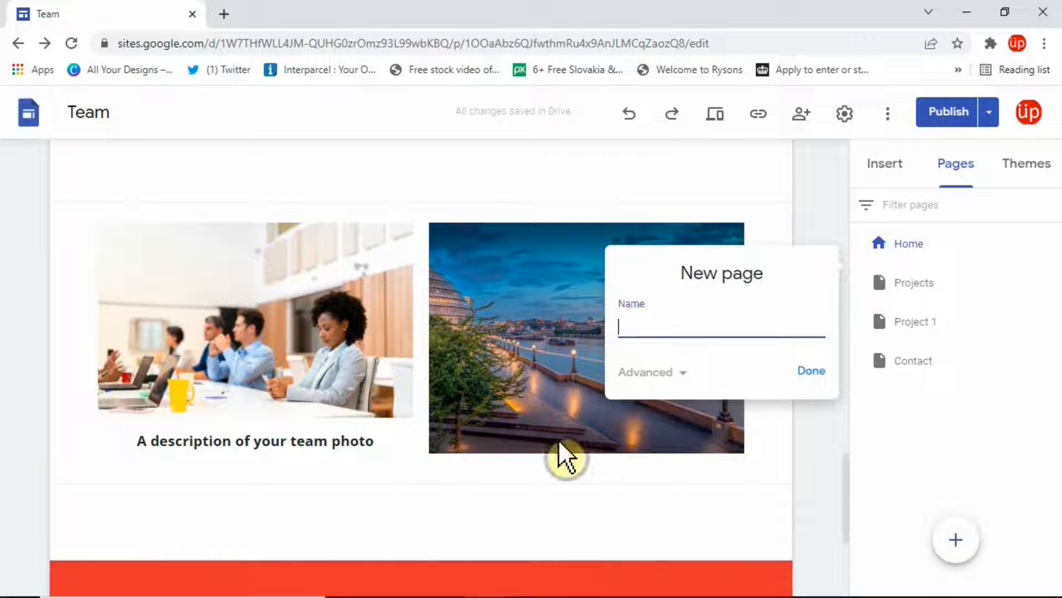
type("NEW")
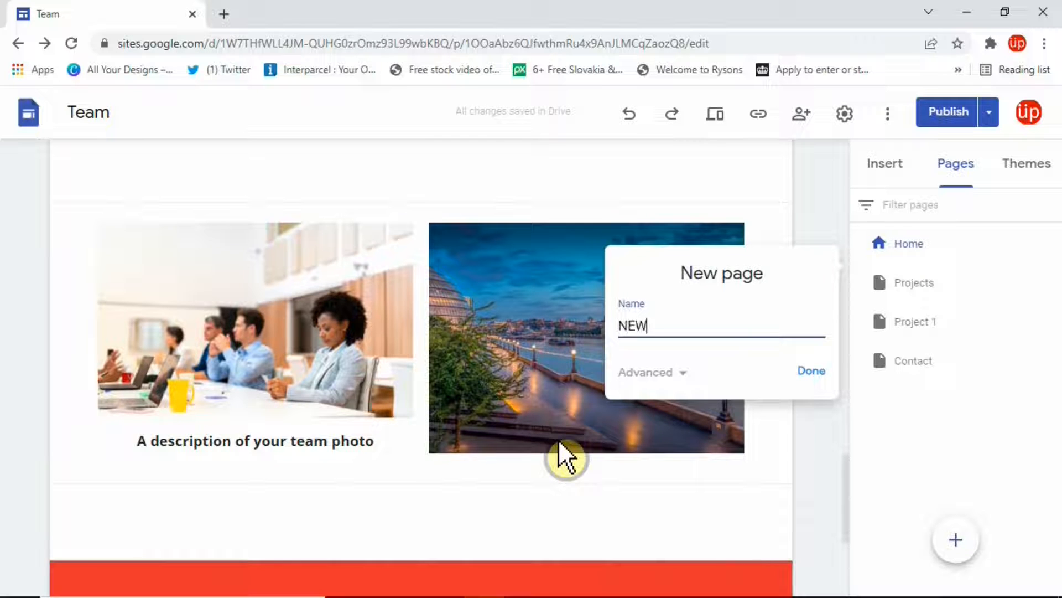
left_click(811, 370)
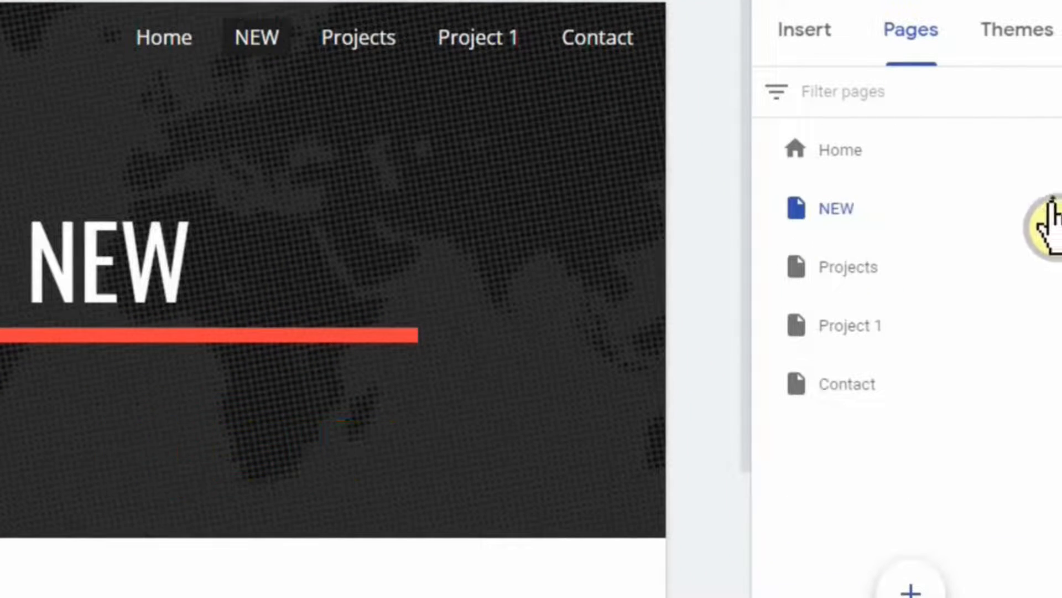
Drag the NEW page onto Contact in the Pages list to nest it as a subpage.
left_click(1051, 209)
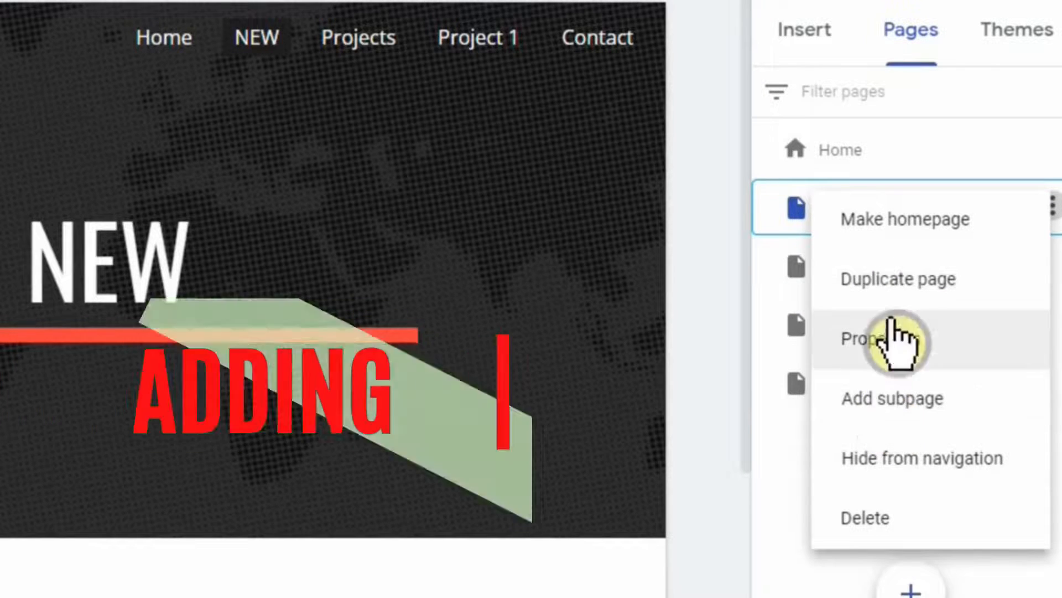
left_click(787, 196)
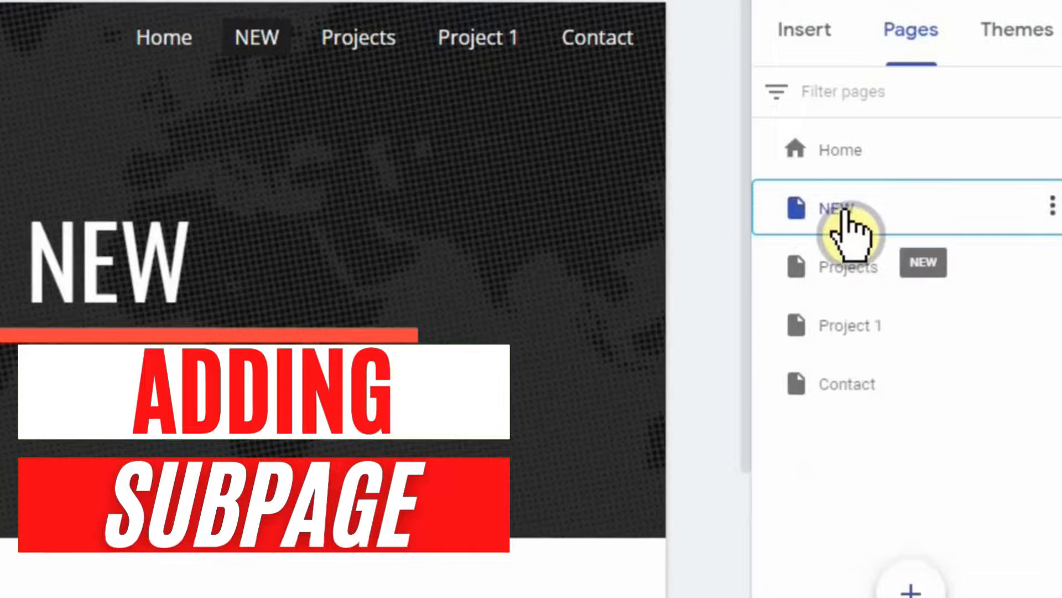
left_click_drag(846, 215, 849, 217)
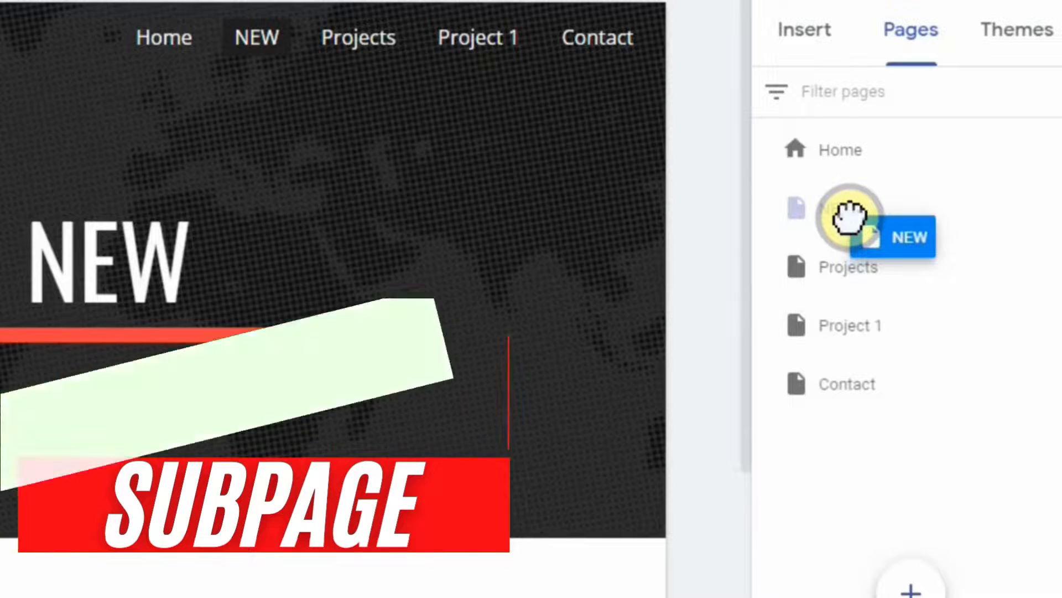
left_click_drag(849, 217, 849, 215)
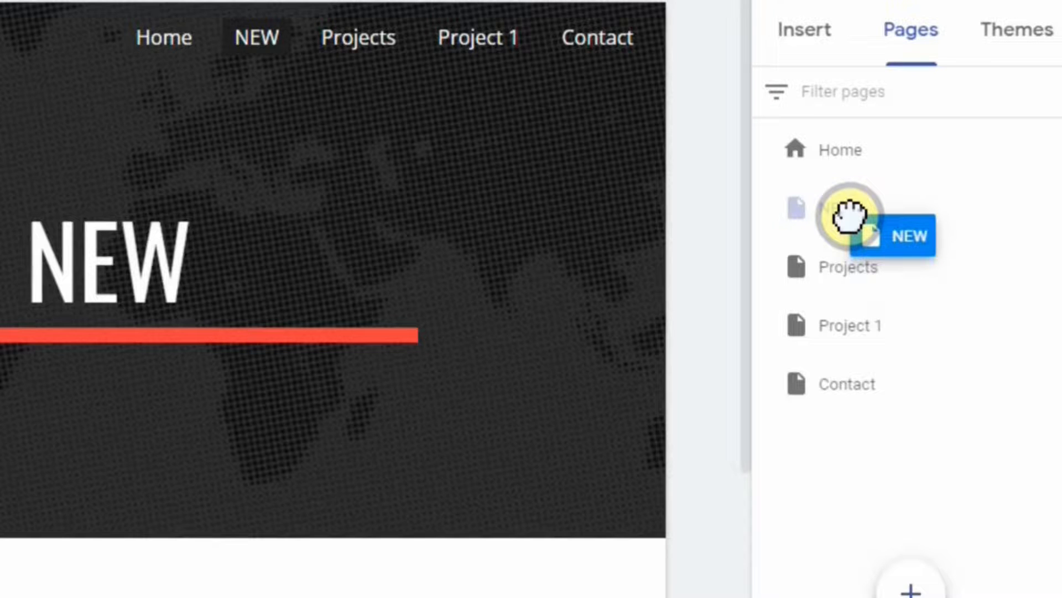
left_click_drag(850, 216, 837, 386)
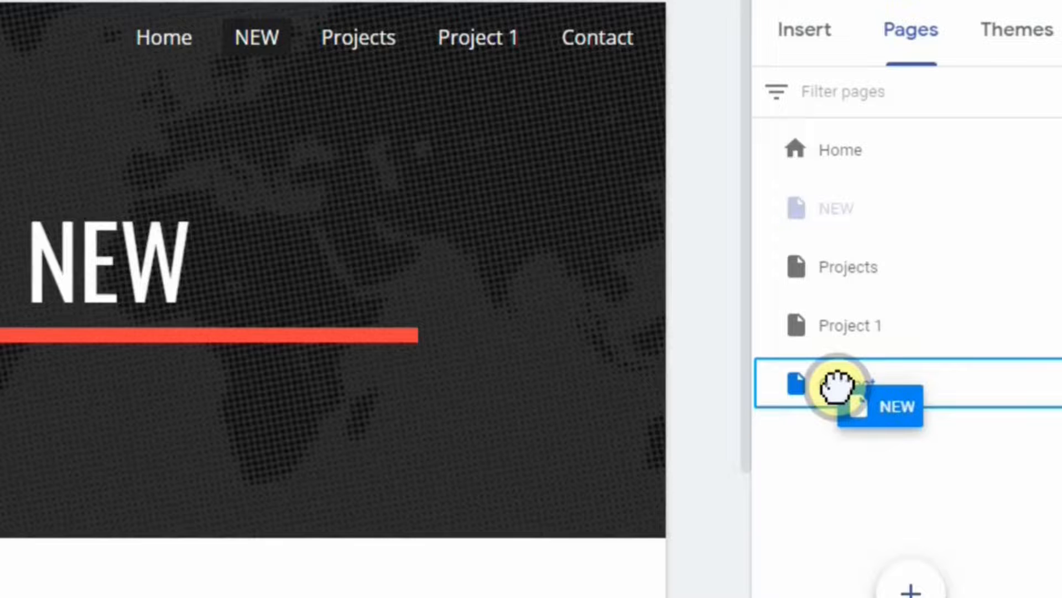
left_click_drag(837, 387, 837, 387)
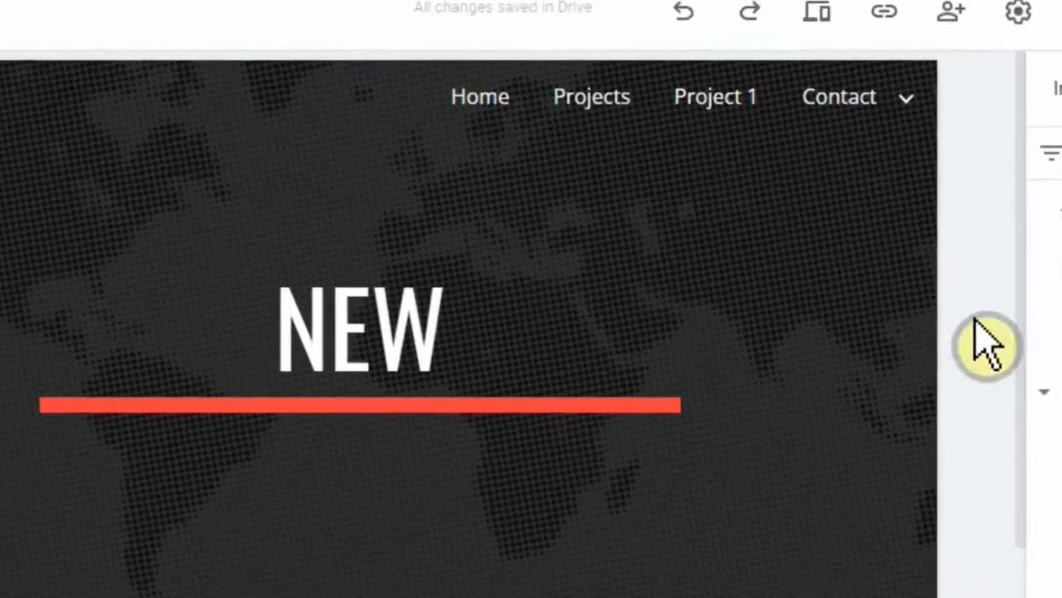
Hide the NEW subpage from navigation, leaving only Home, Projects, Project 1 and Contact in the menu.
mouse_move(773, 167)
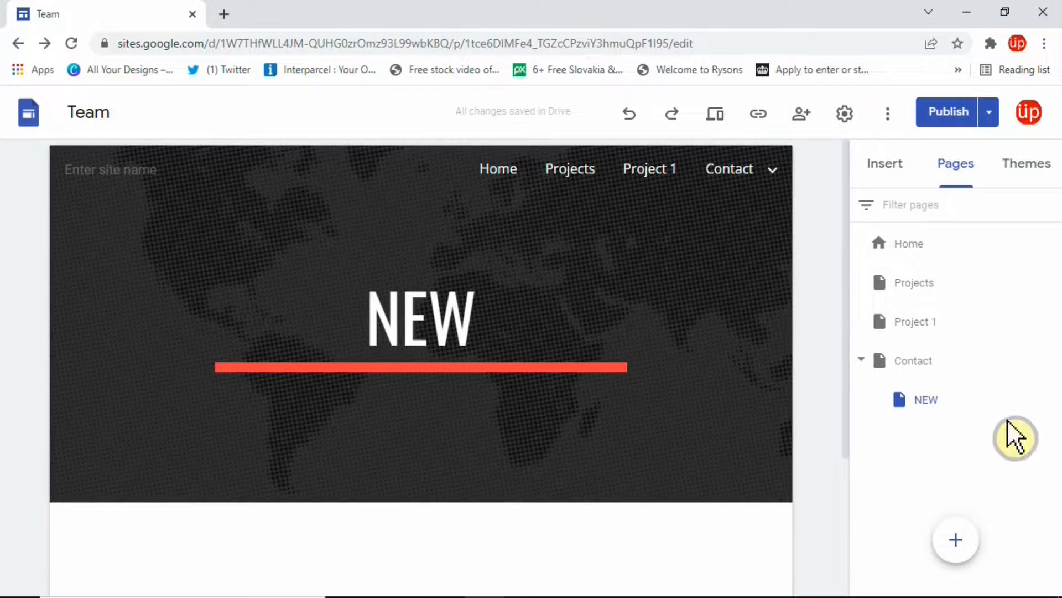
left_click(1049, 399)
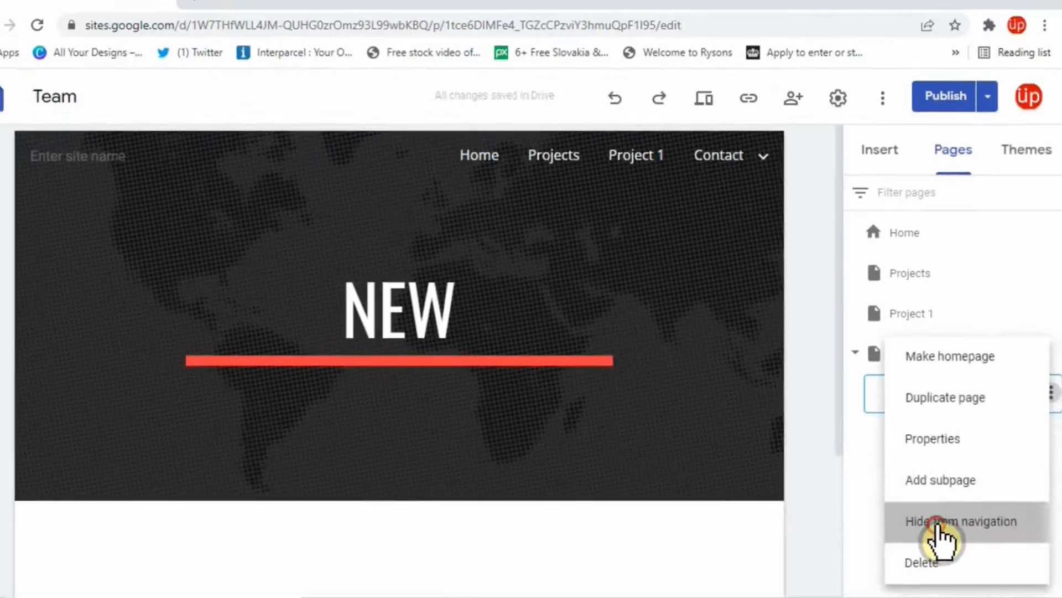
left_click(870, 507)
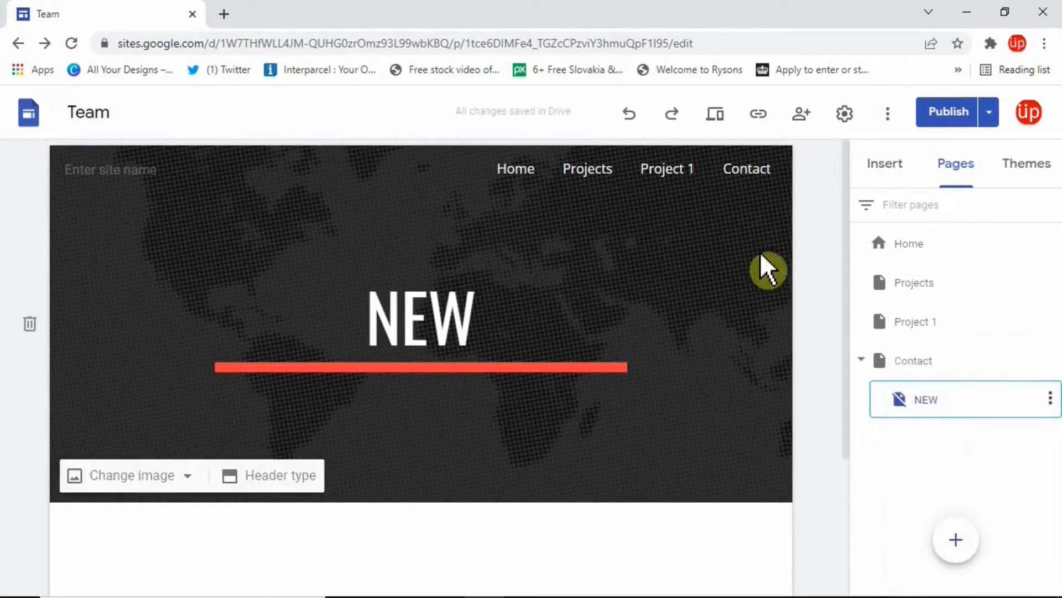